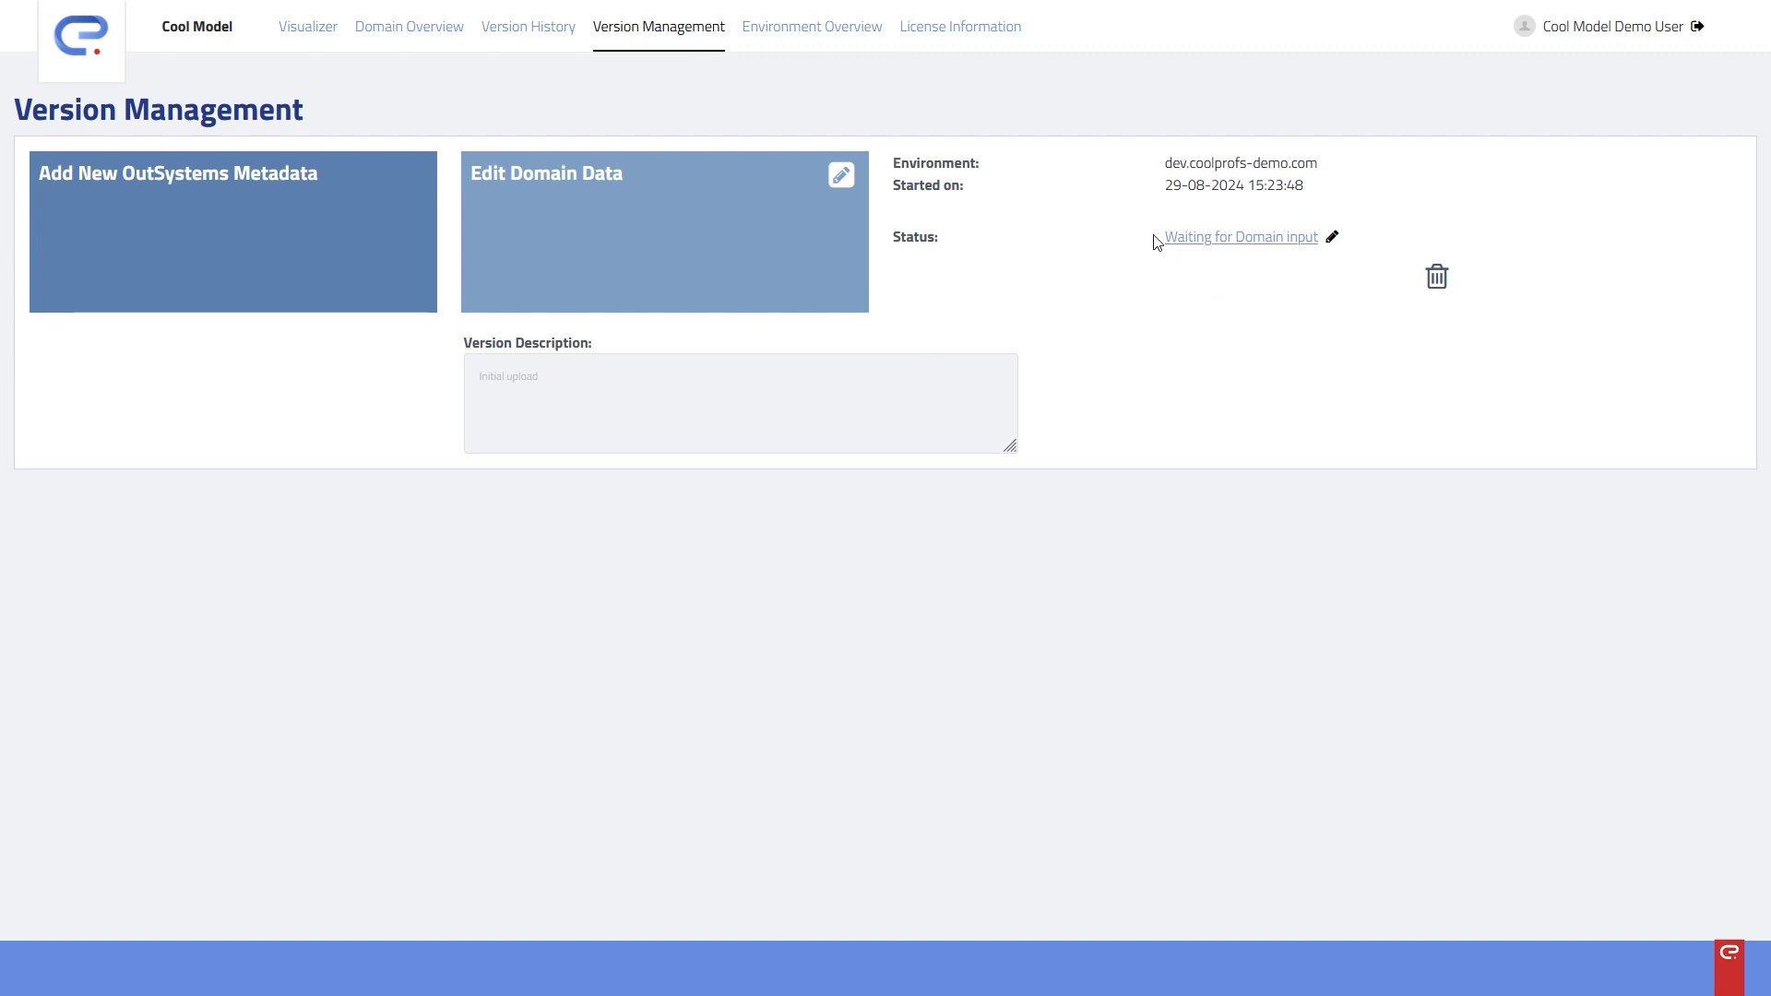
- Open the domain data for editing on the version that is waiting for domain input
drag(1147, 237, 1370, 247)
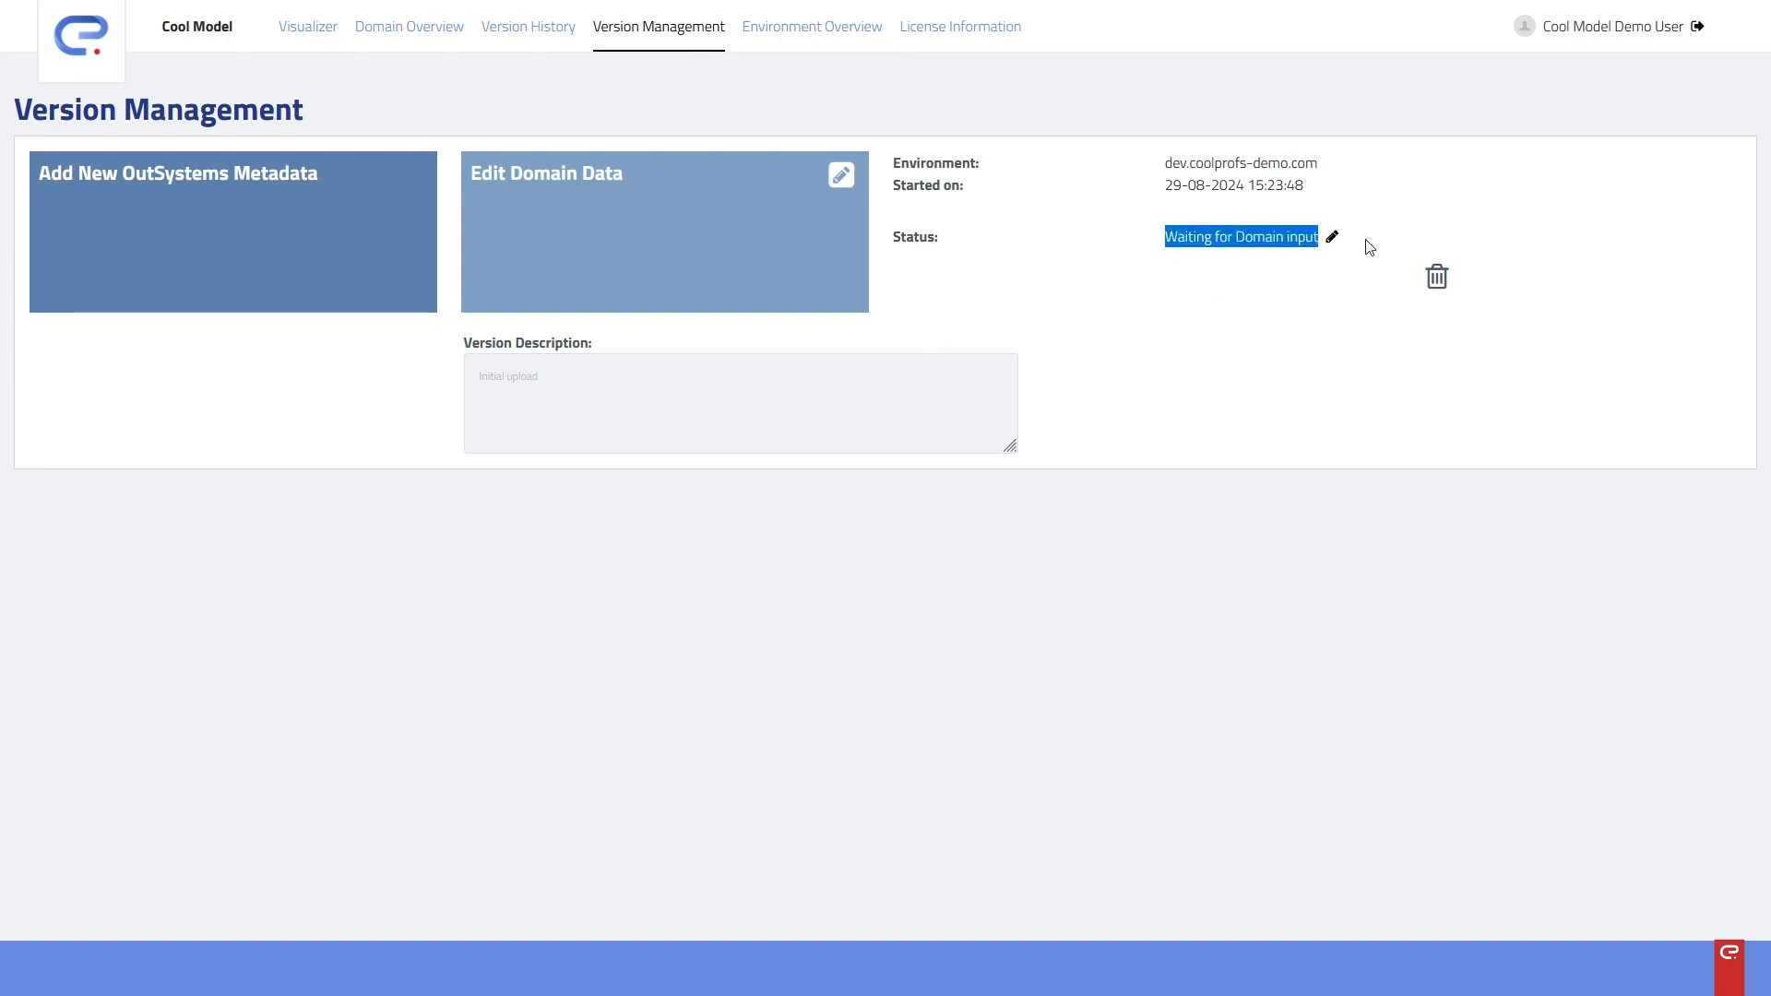
click(1320, 358)
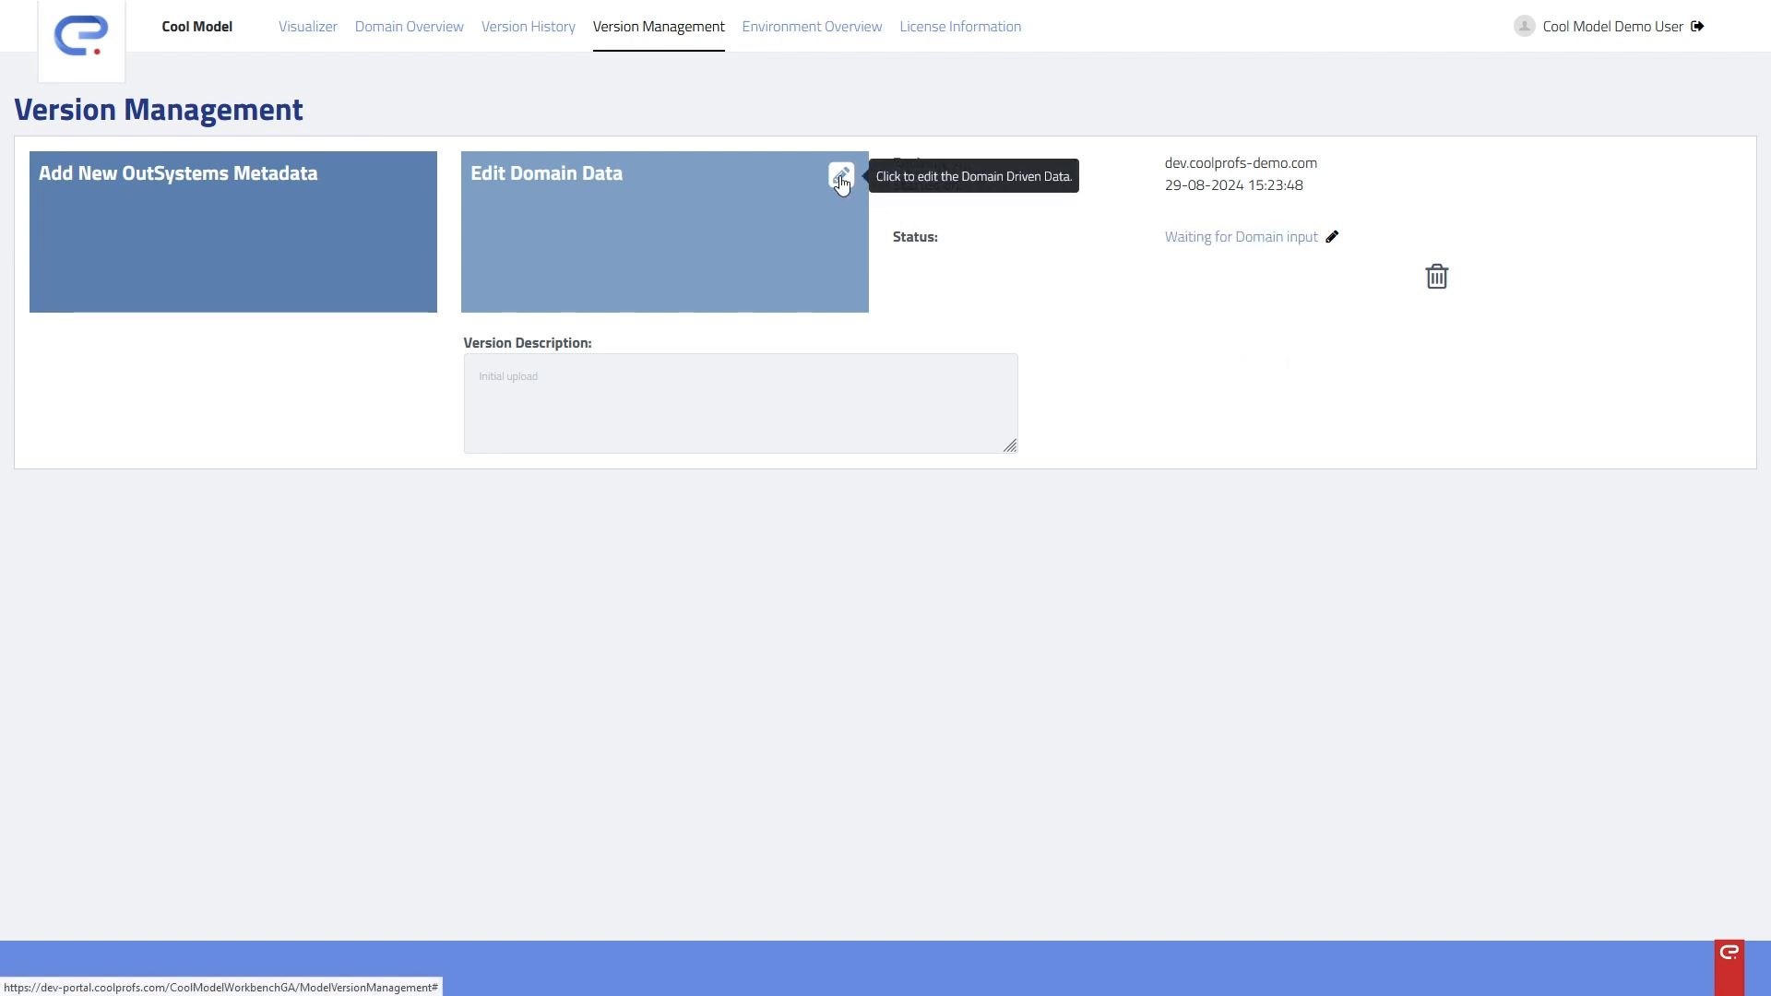
click(1205, 254)
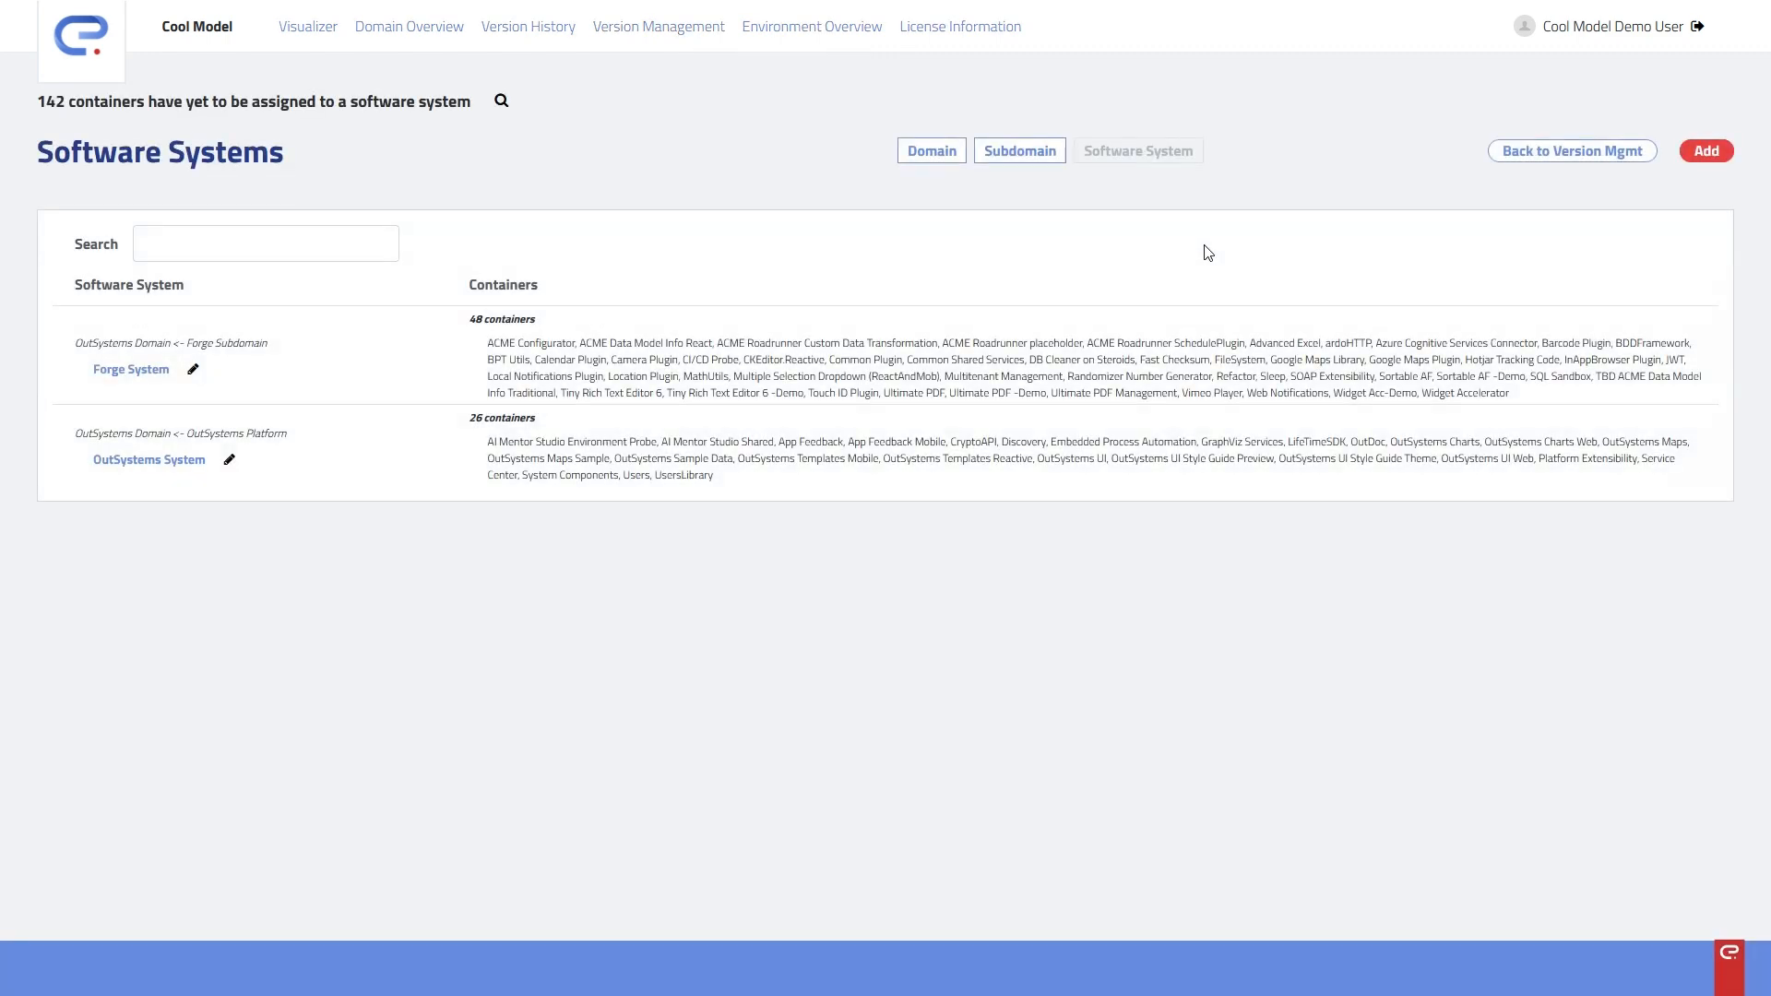
click(1511, 153)
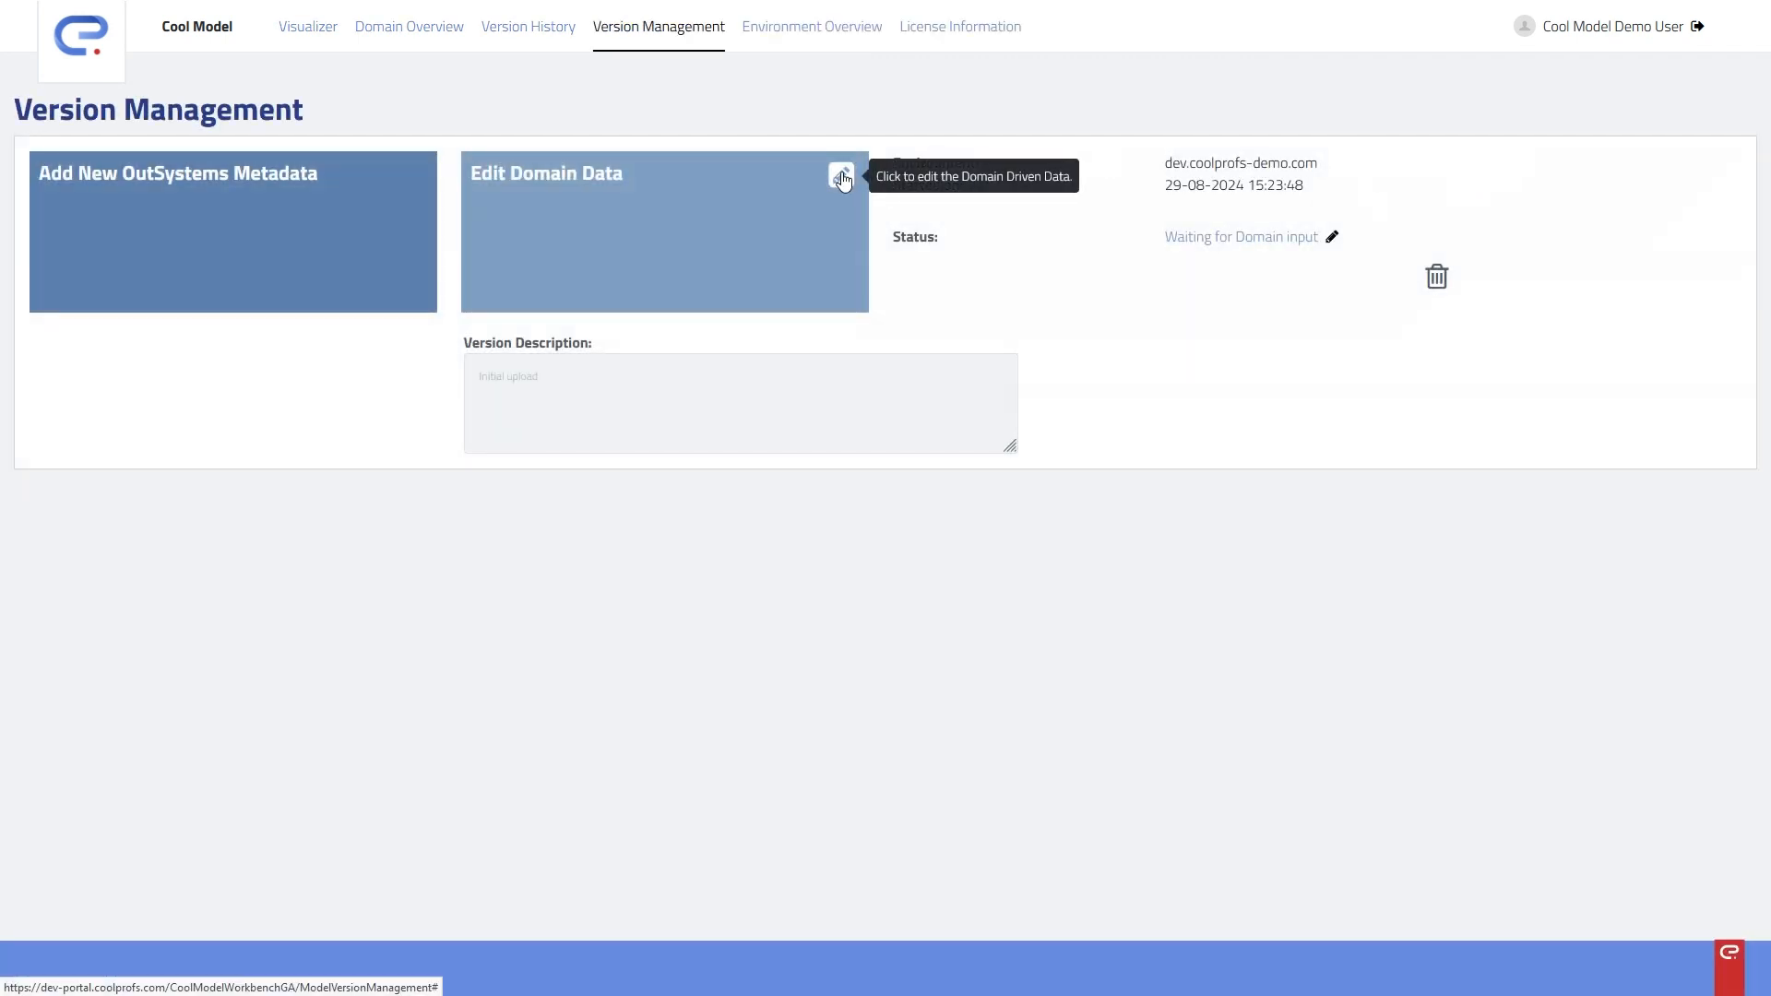
click(842, 178)
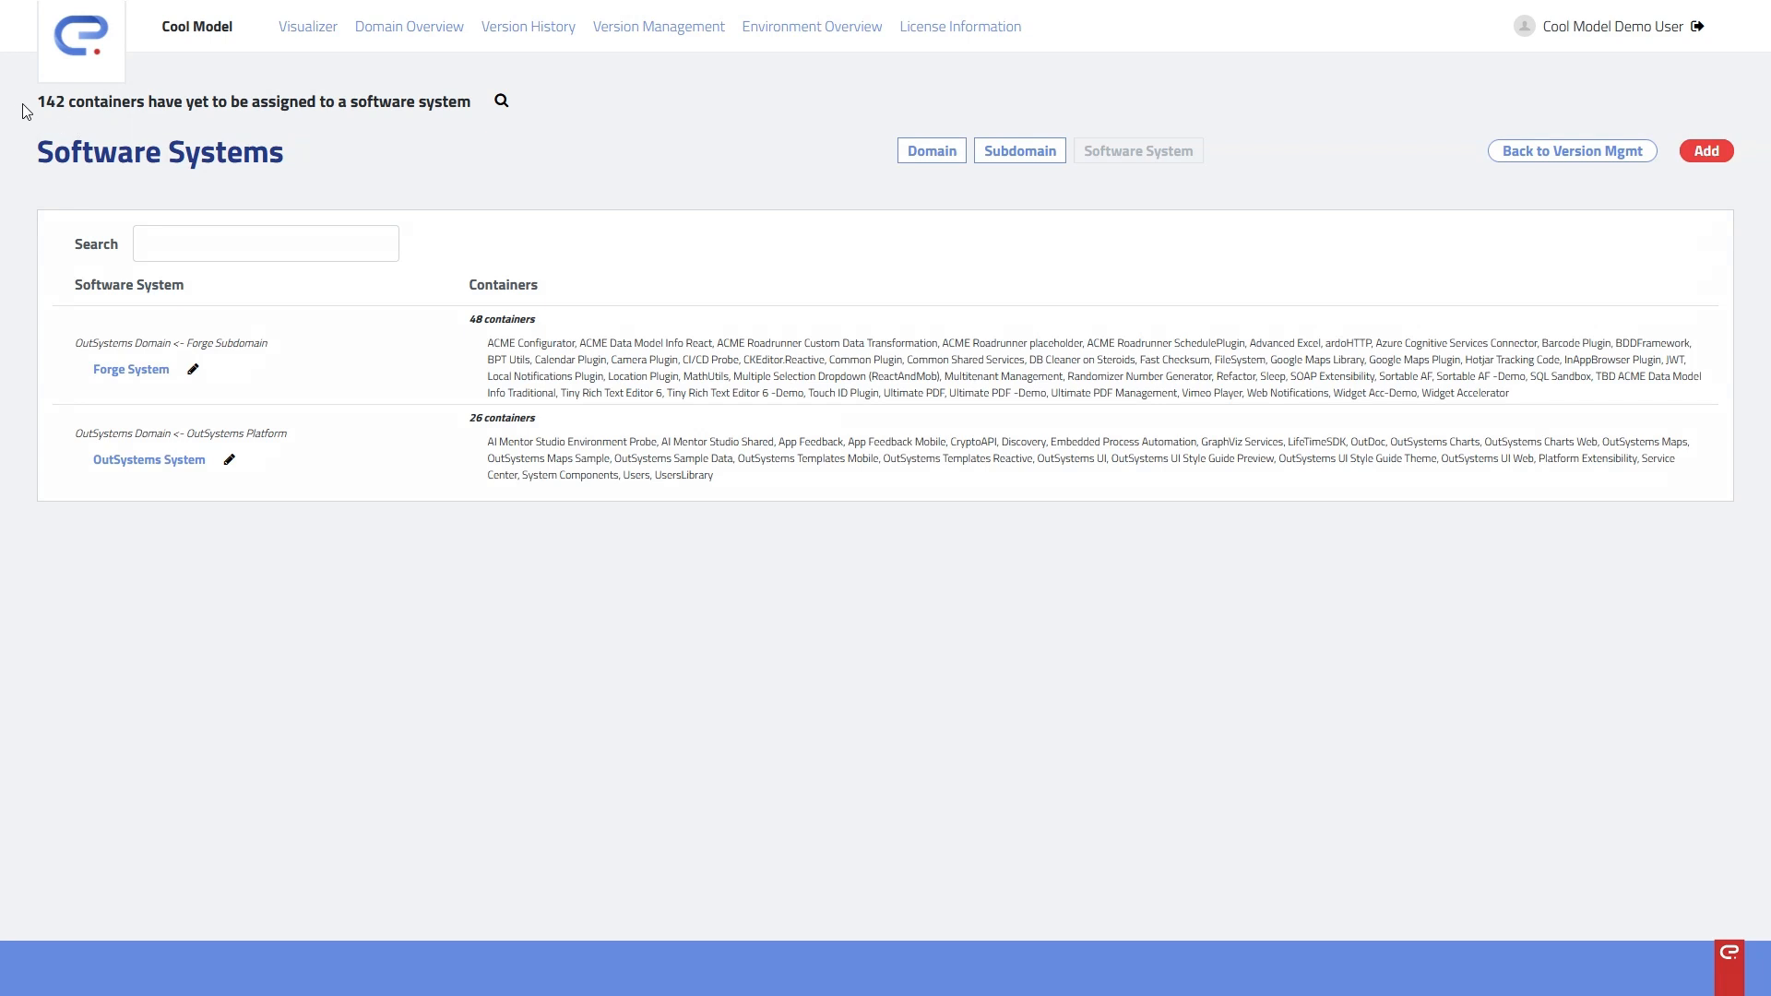
- Search the containers not assigned to a software system for "worl" and close the list
drag(37, 102, 468, 130)
click(448, 185)
click(499, 103)
click(383, 234)
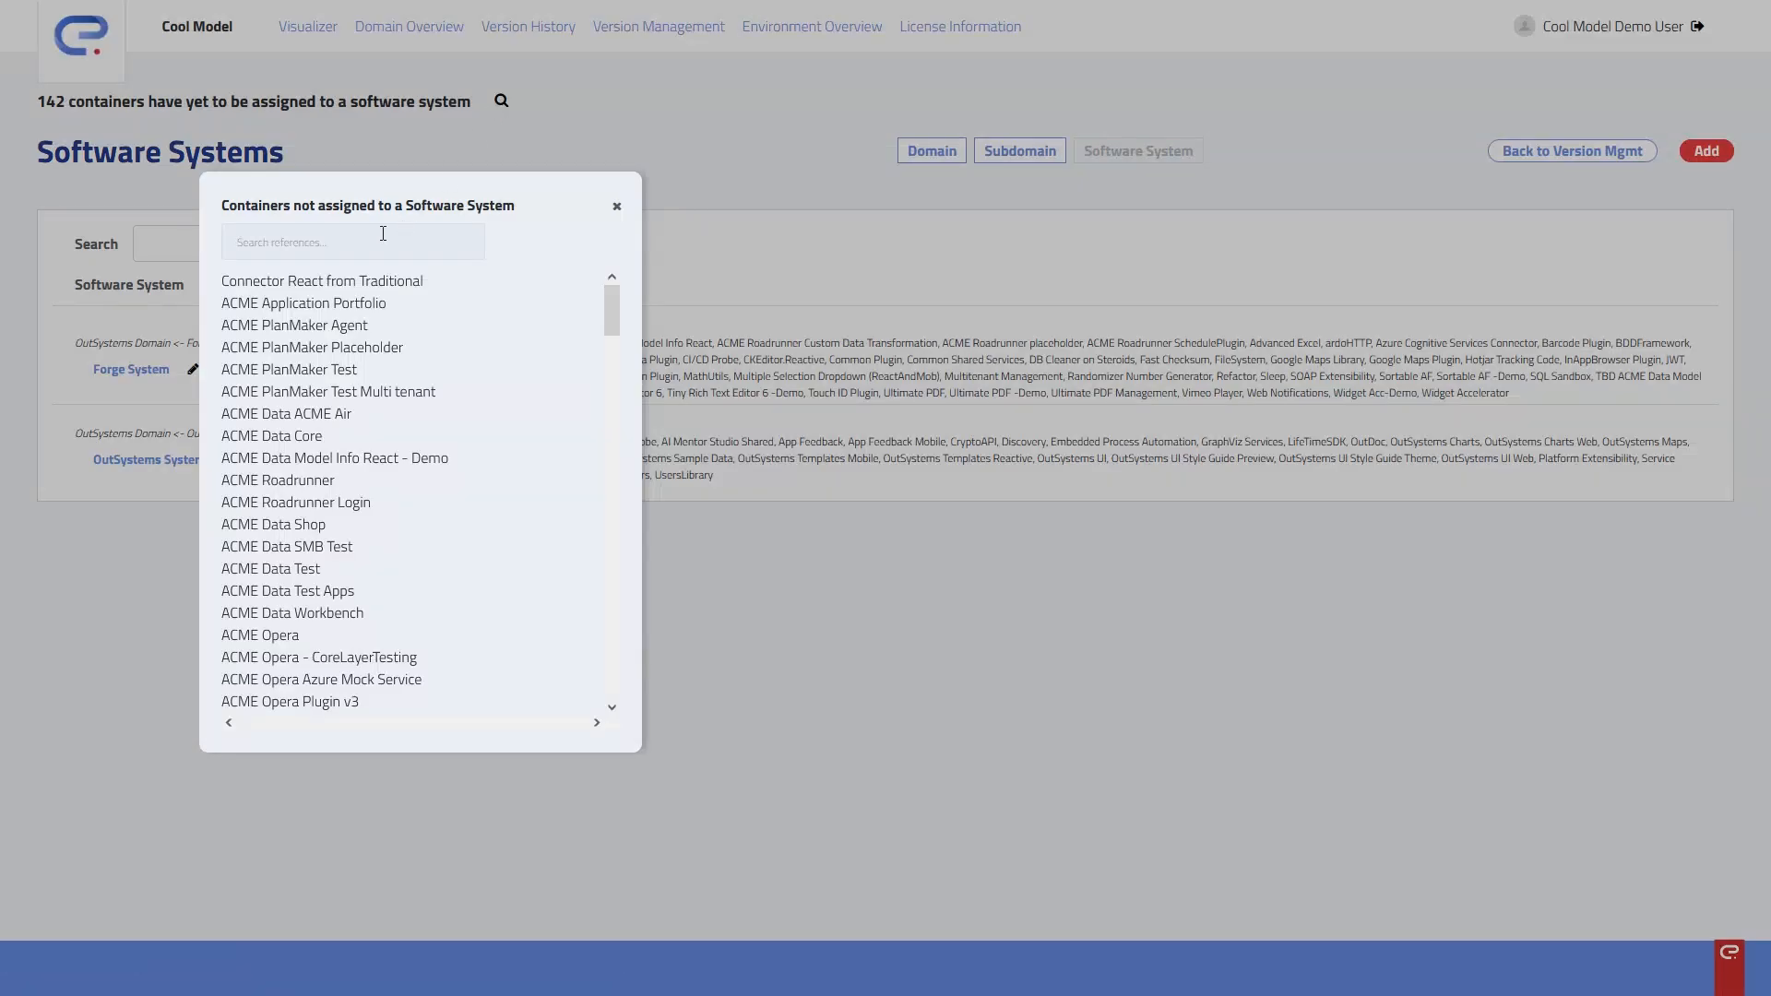
text(worl)
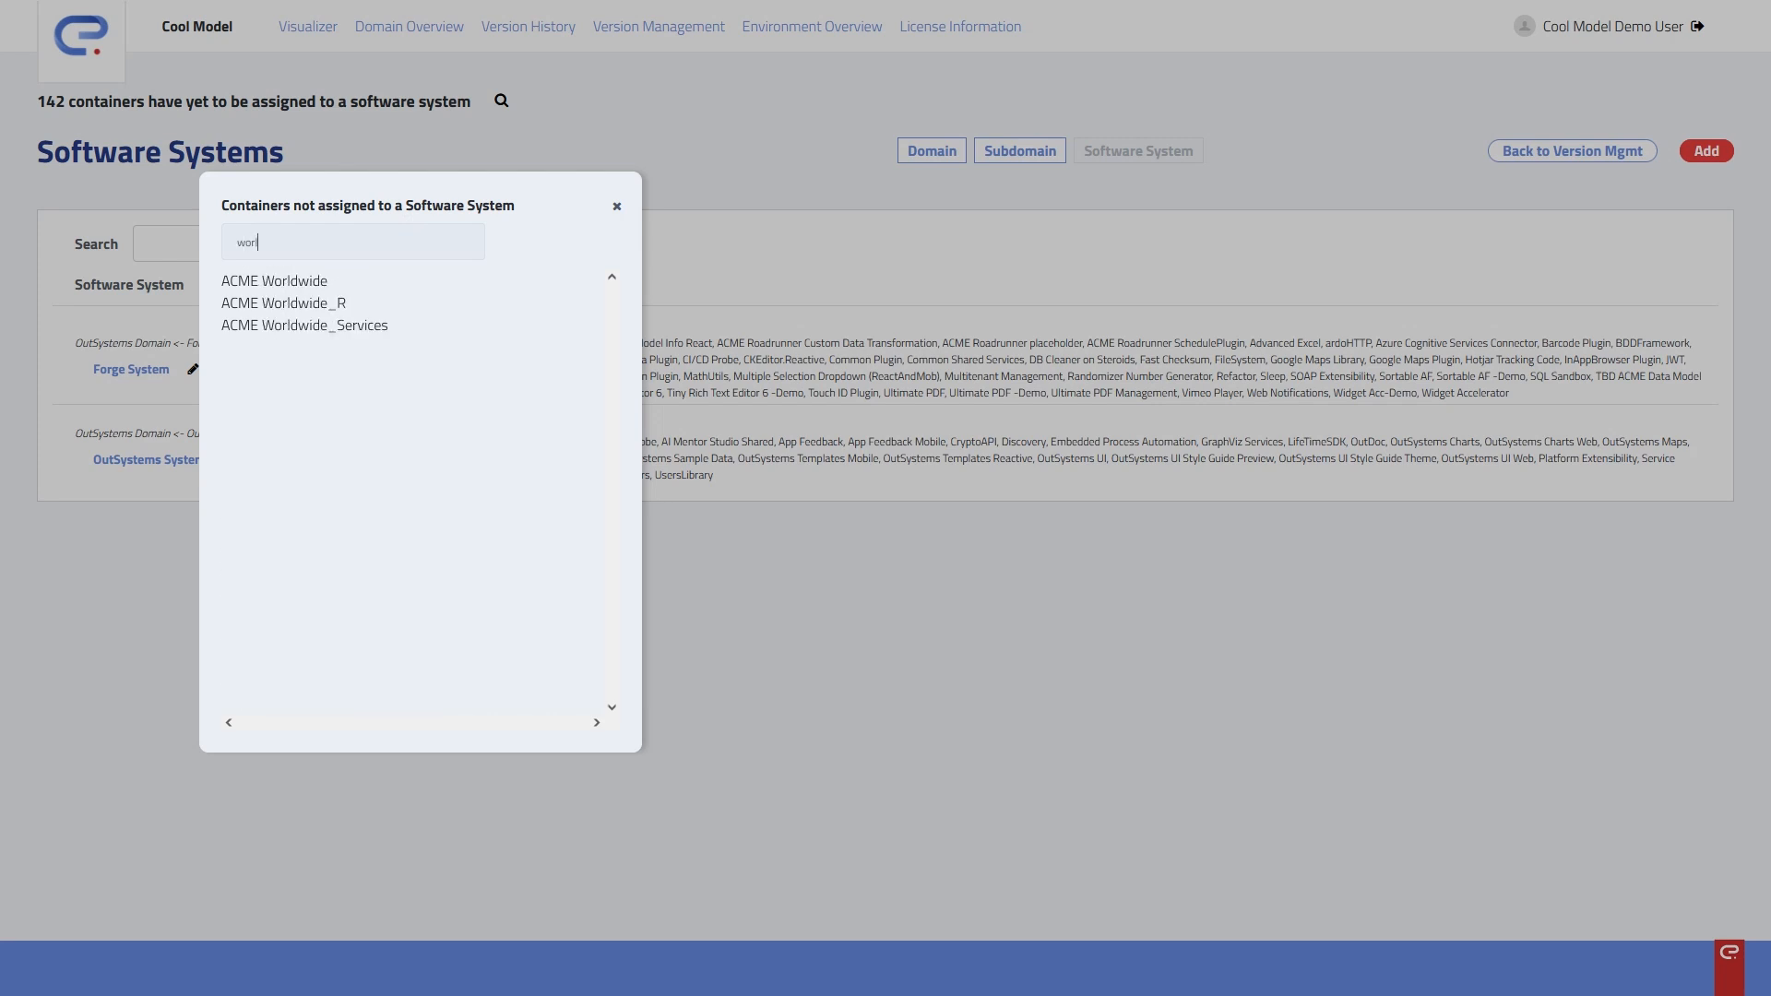
click(617, 212)
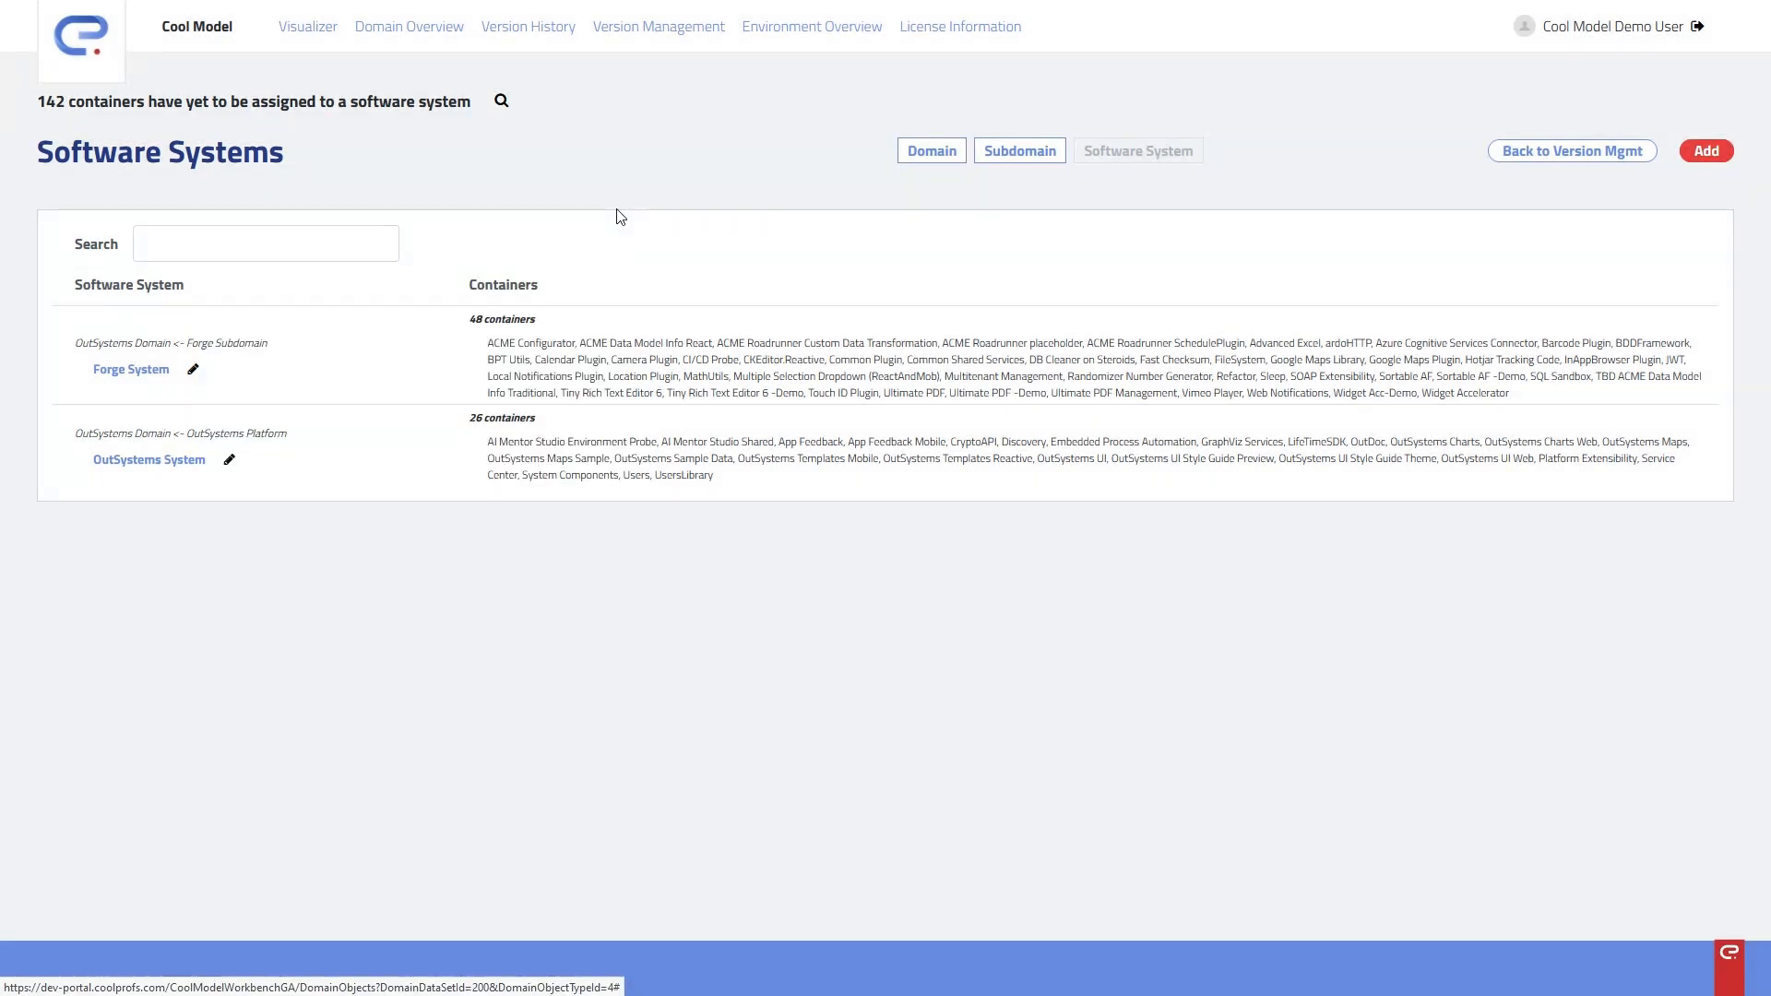
- Start a new software system and name it ACME Worldwide
click(1709, 151)
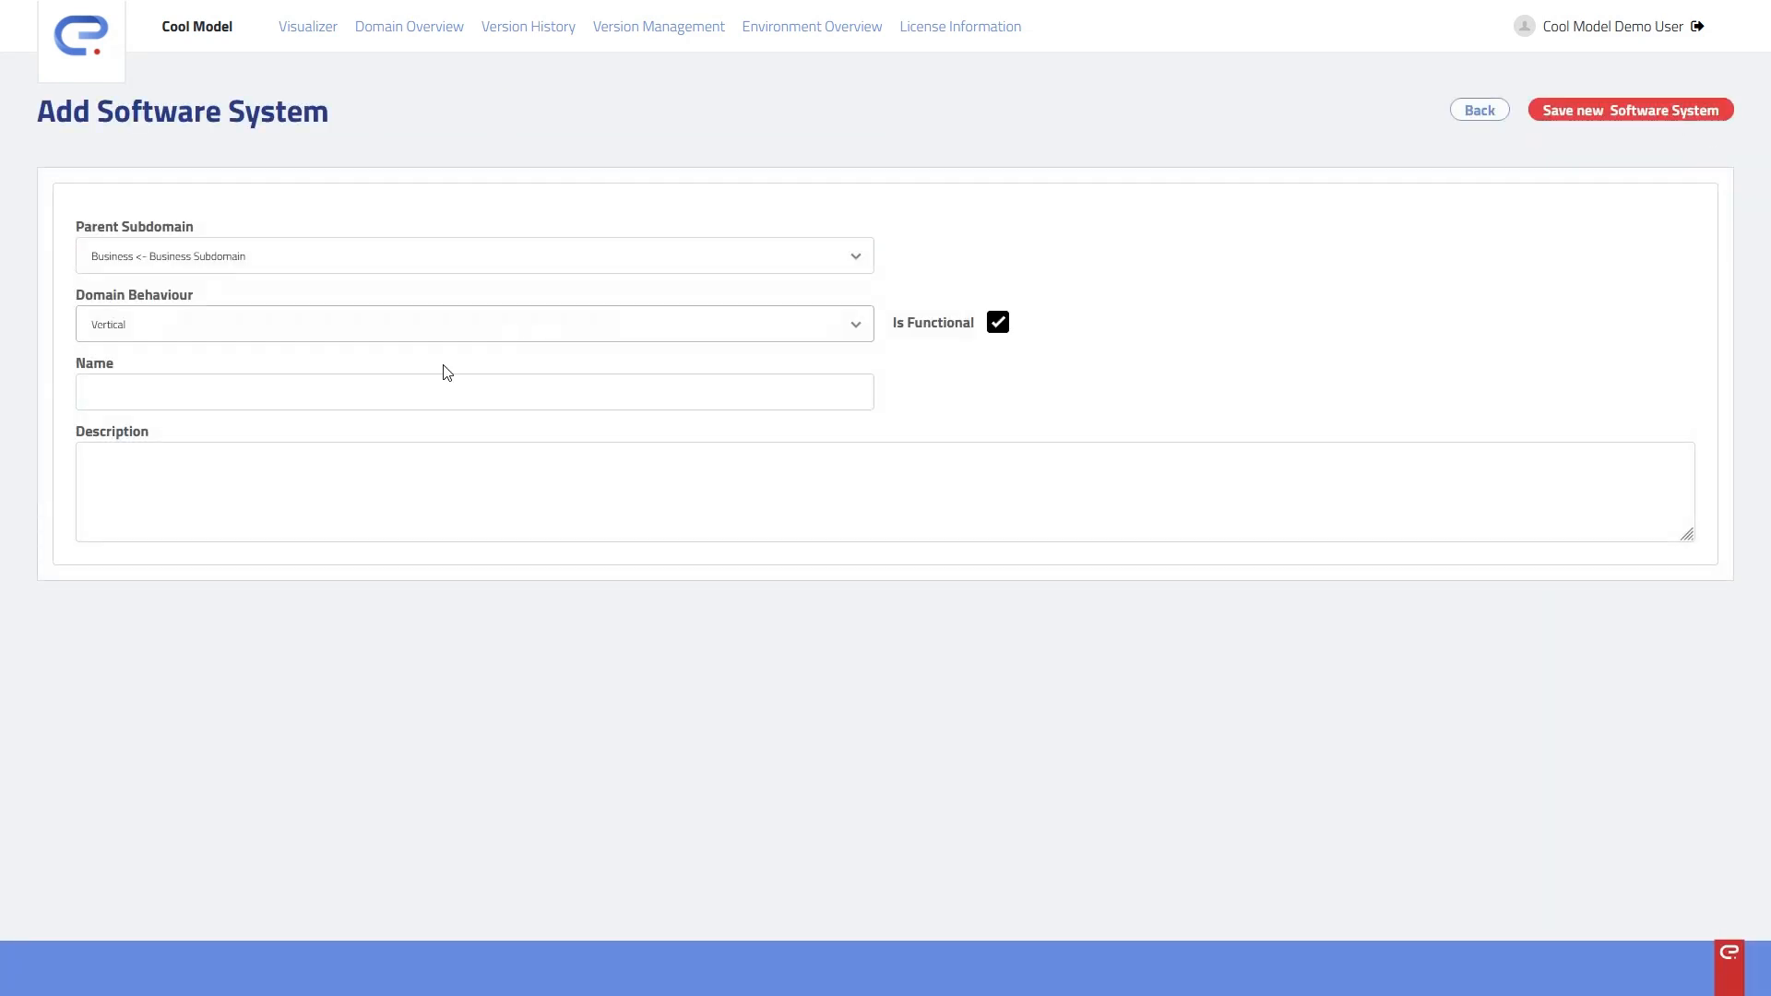
click(374, 385)
text(A)
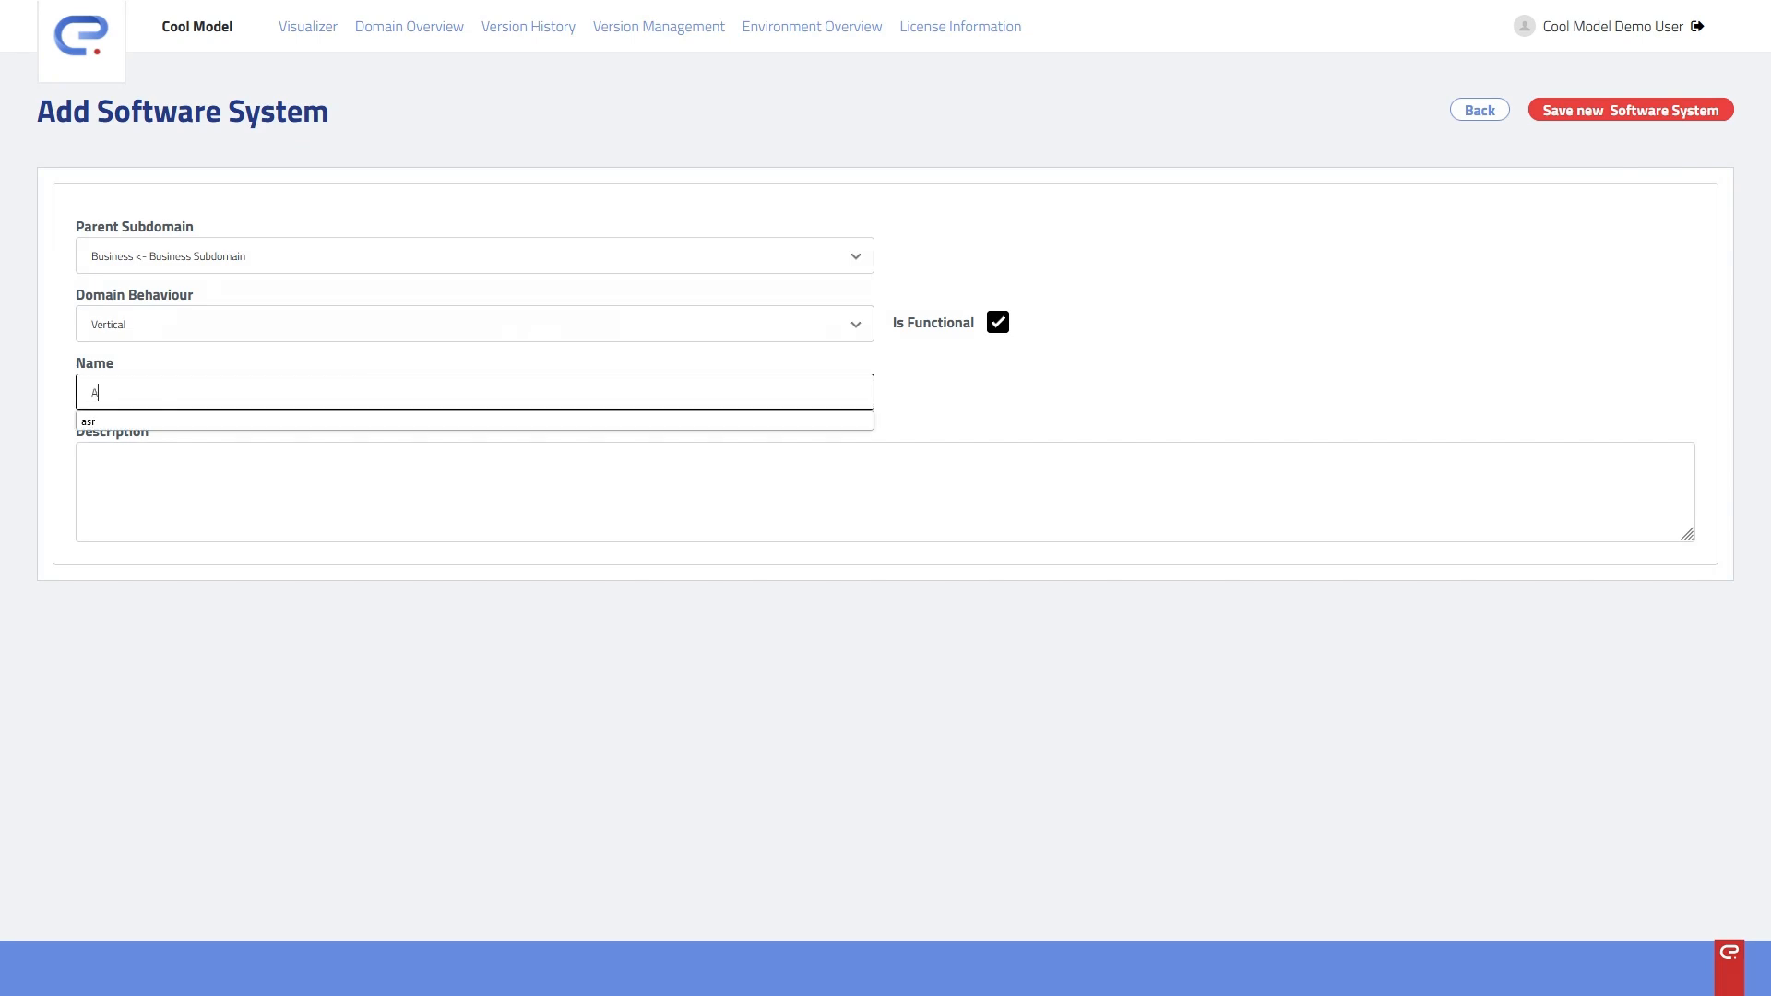
text(CME World)
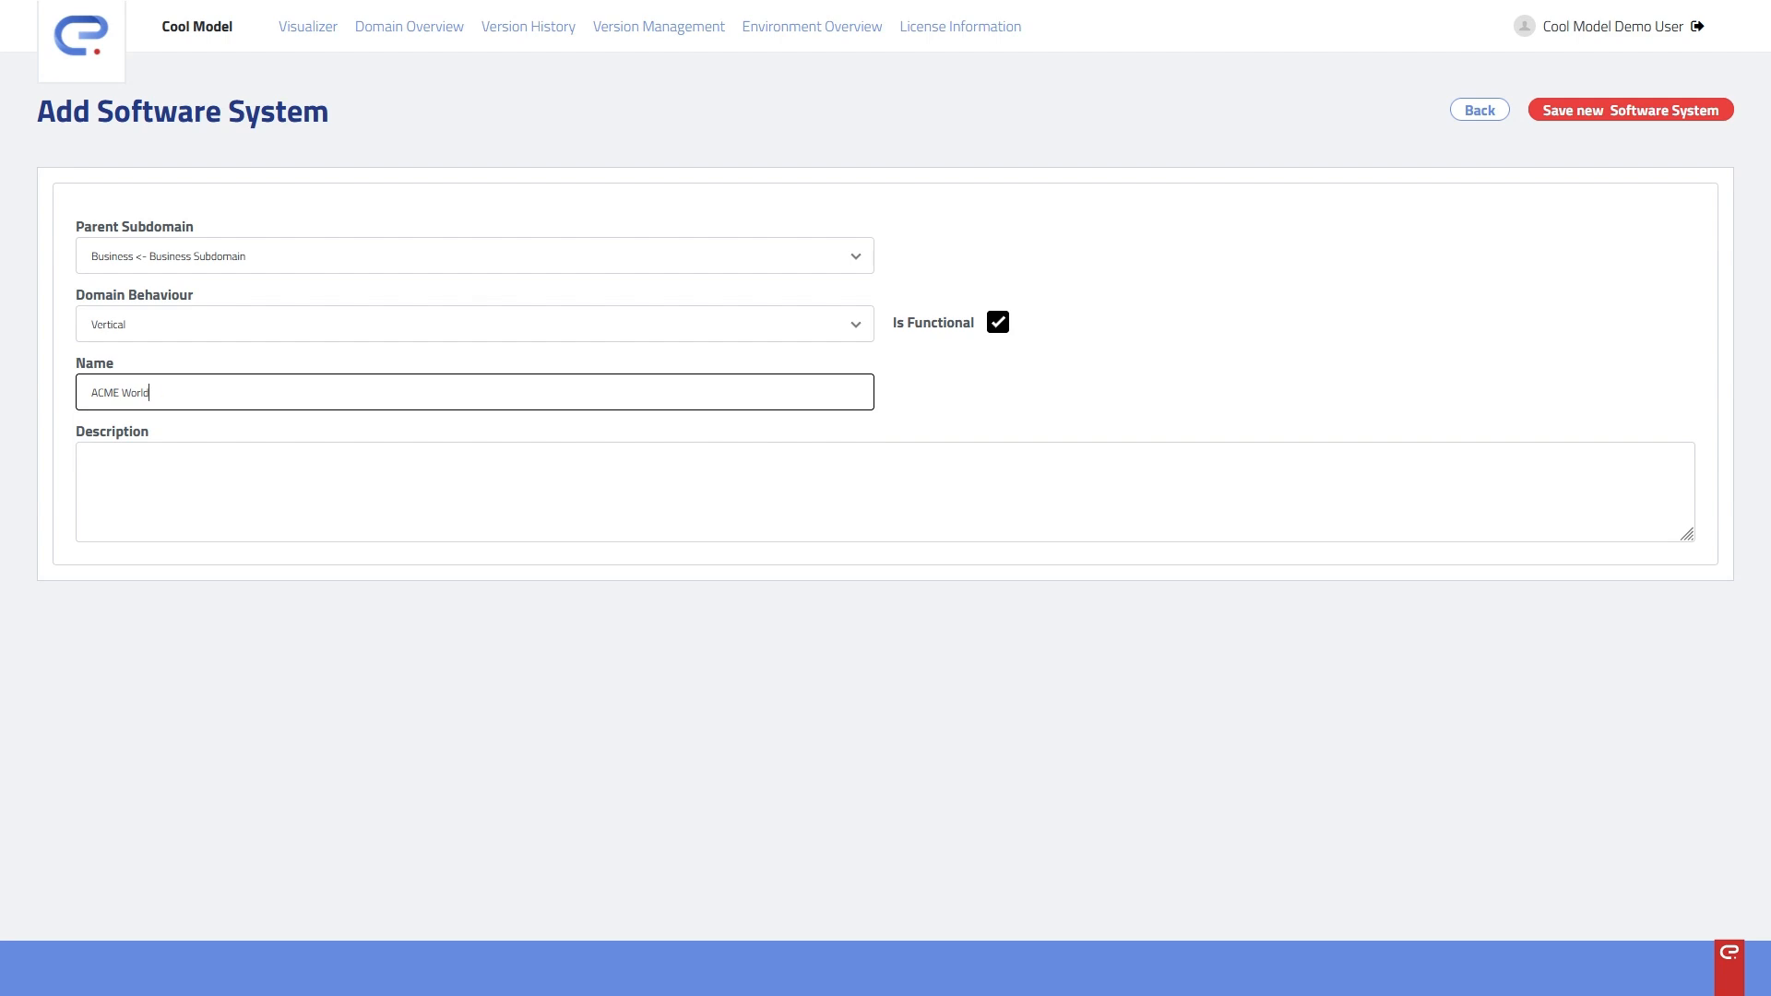
text(wide)
- Describe the new software system as "ACME Worldwide description", reusing its name, and save it
drag(215, 403, 60, 391)
key(ctrl+c)
click(125, 496)
key(ctrl+v)
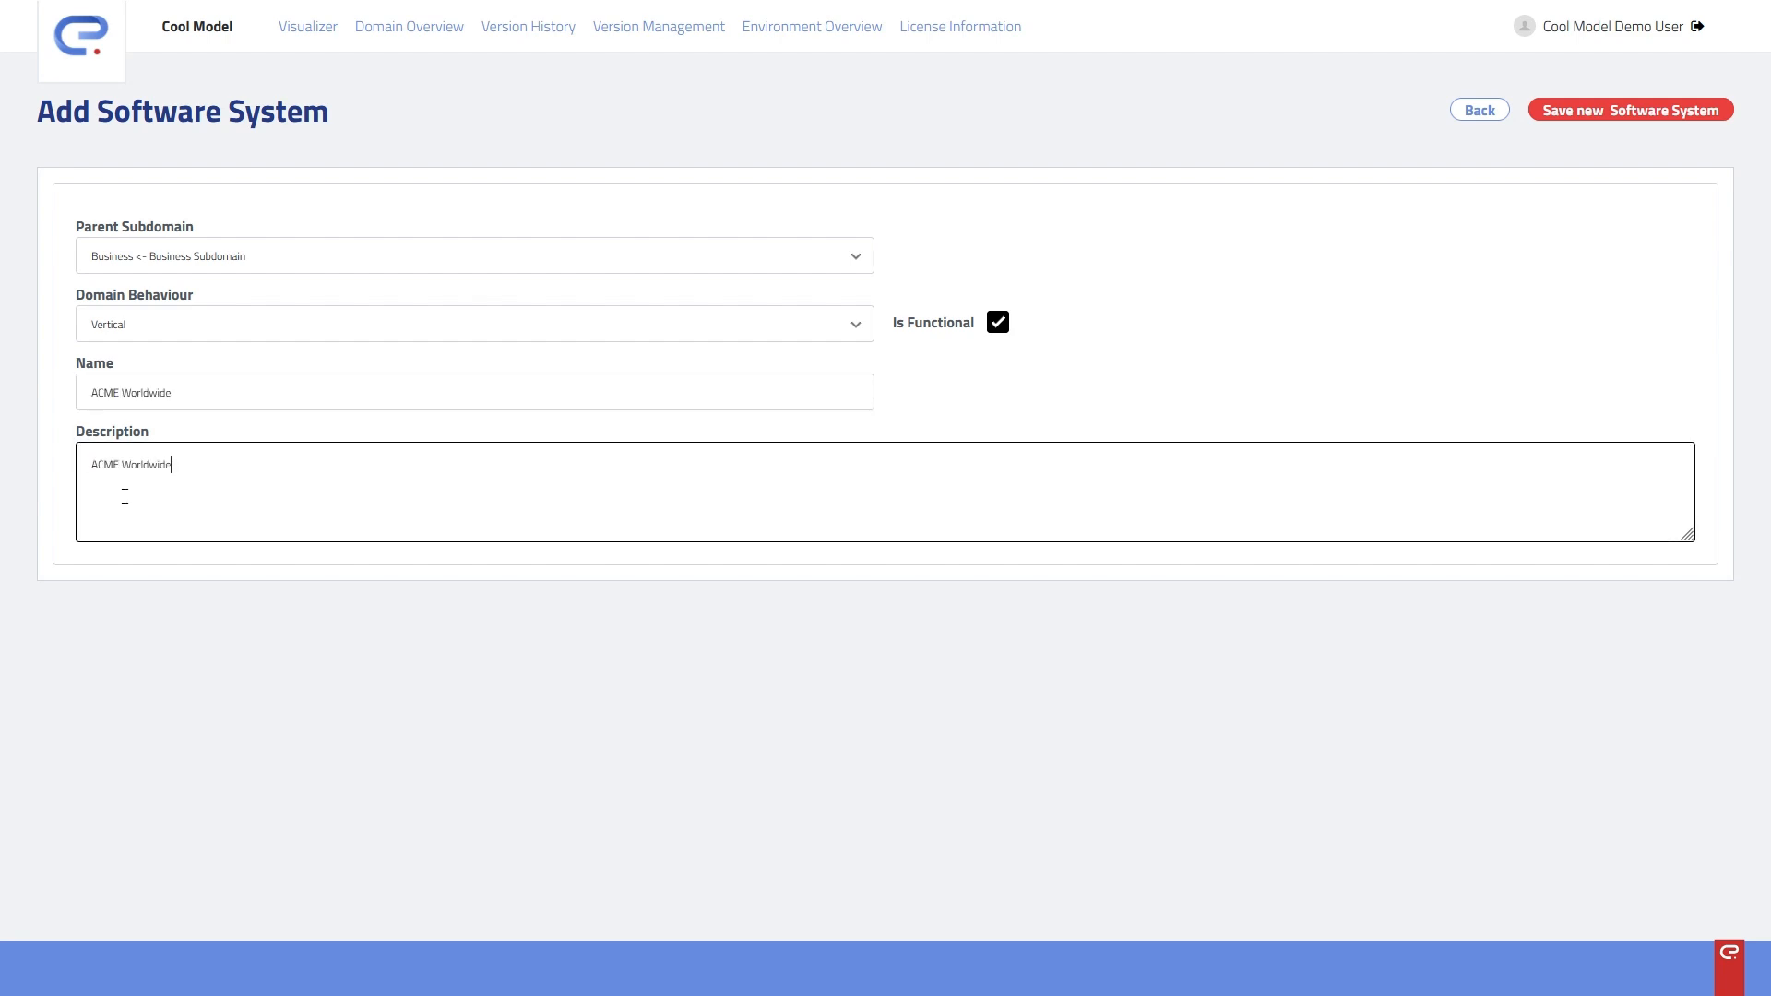
text(description)
click(1609, 111)
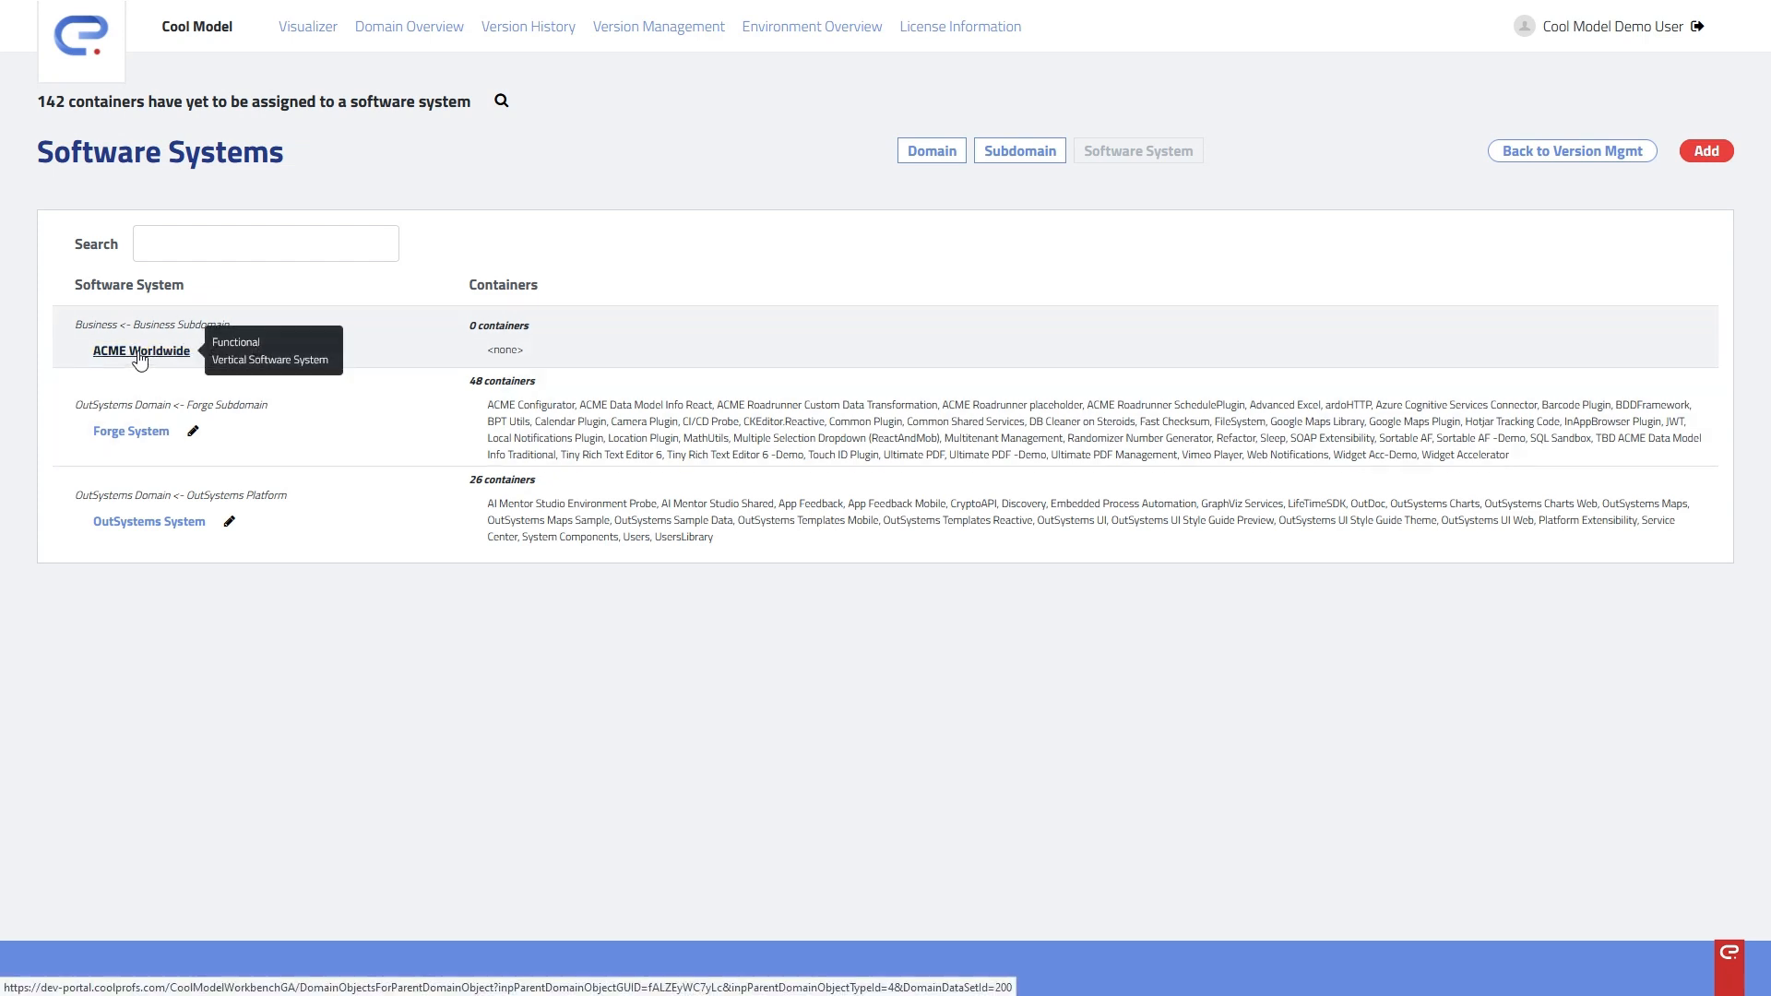
- Filter the containers by "world" and assign ACME Worldwide, ACME Worldwide_R and ACME Worldwide_Services to the ACME Worldwide software system
click(140, 358)
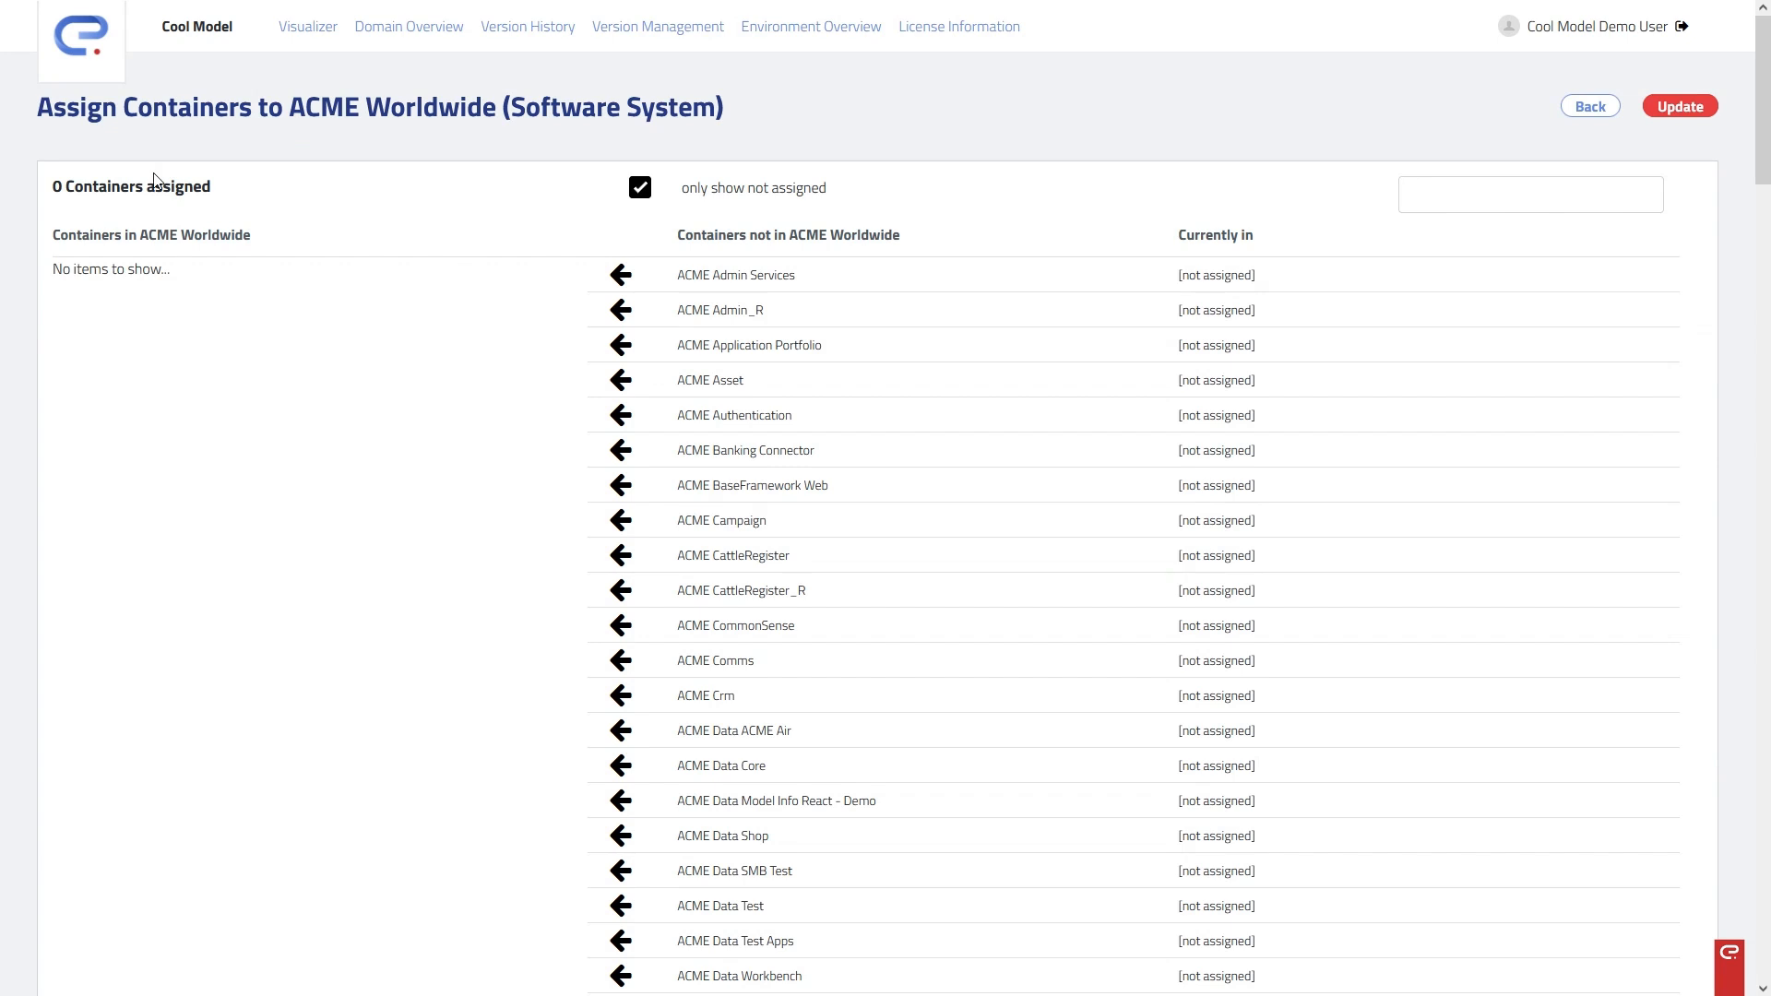
drag(44, 187, 236, 205)
click(288, 320)
click(1431, 192)
text(world)
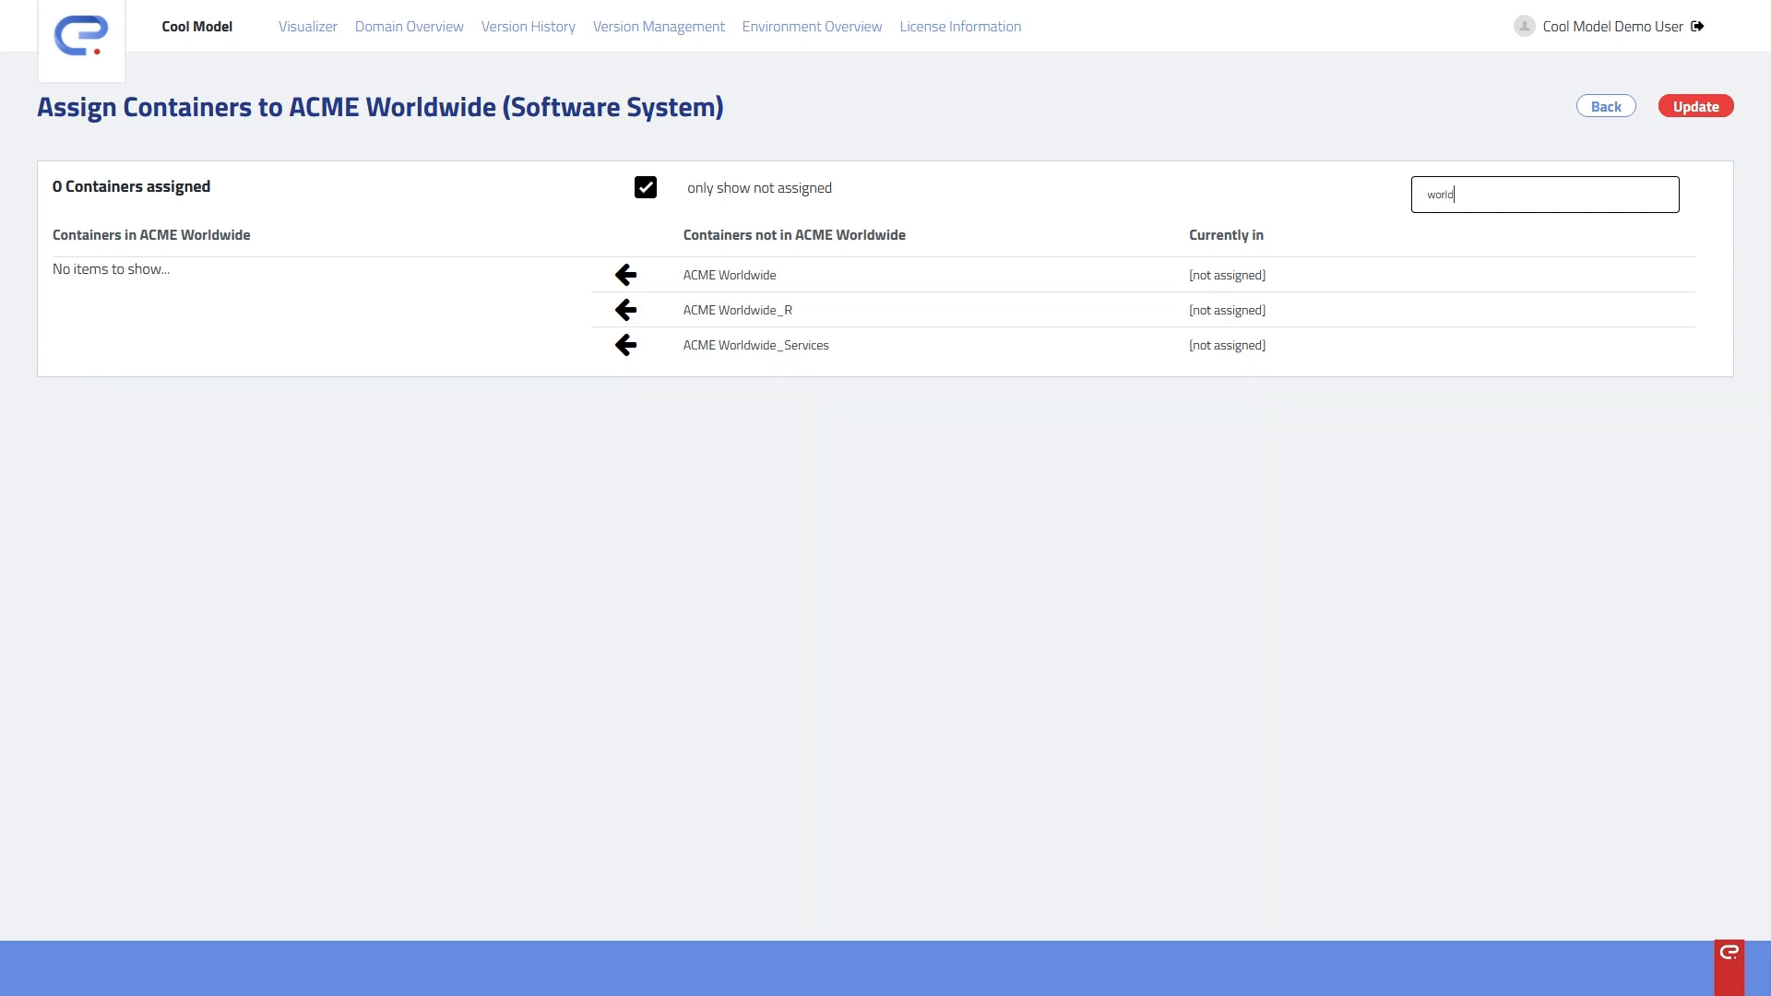
click(646, 283)
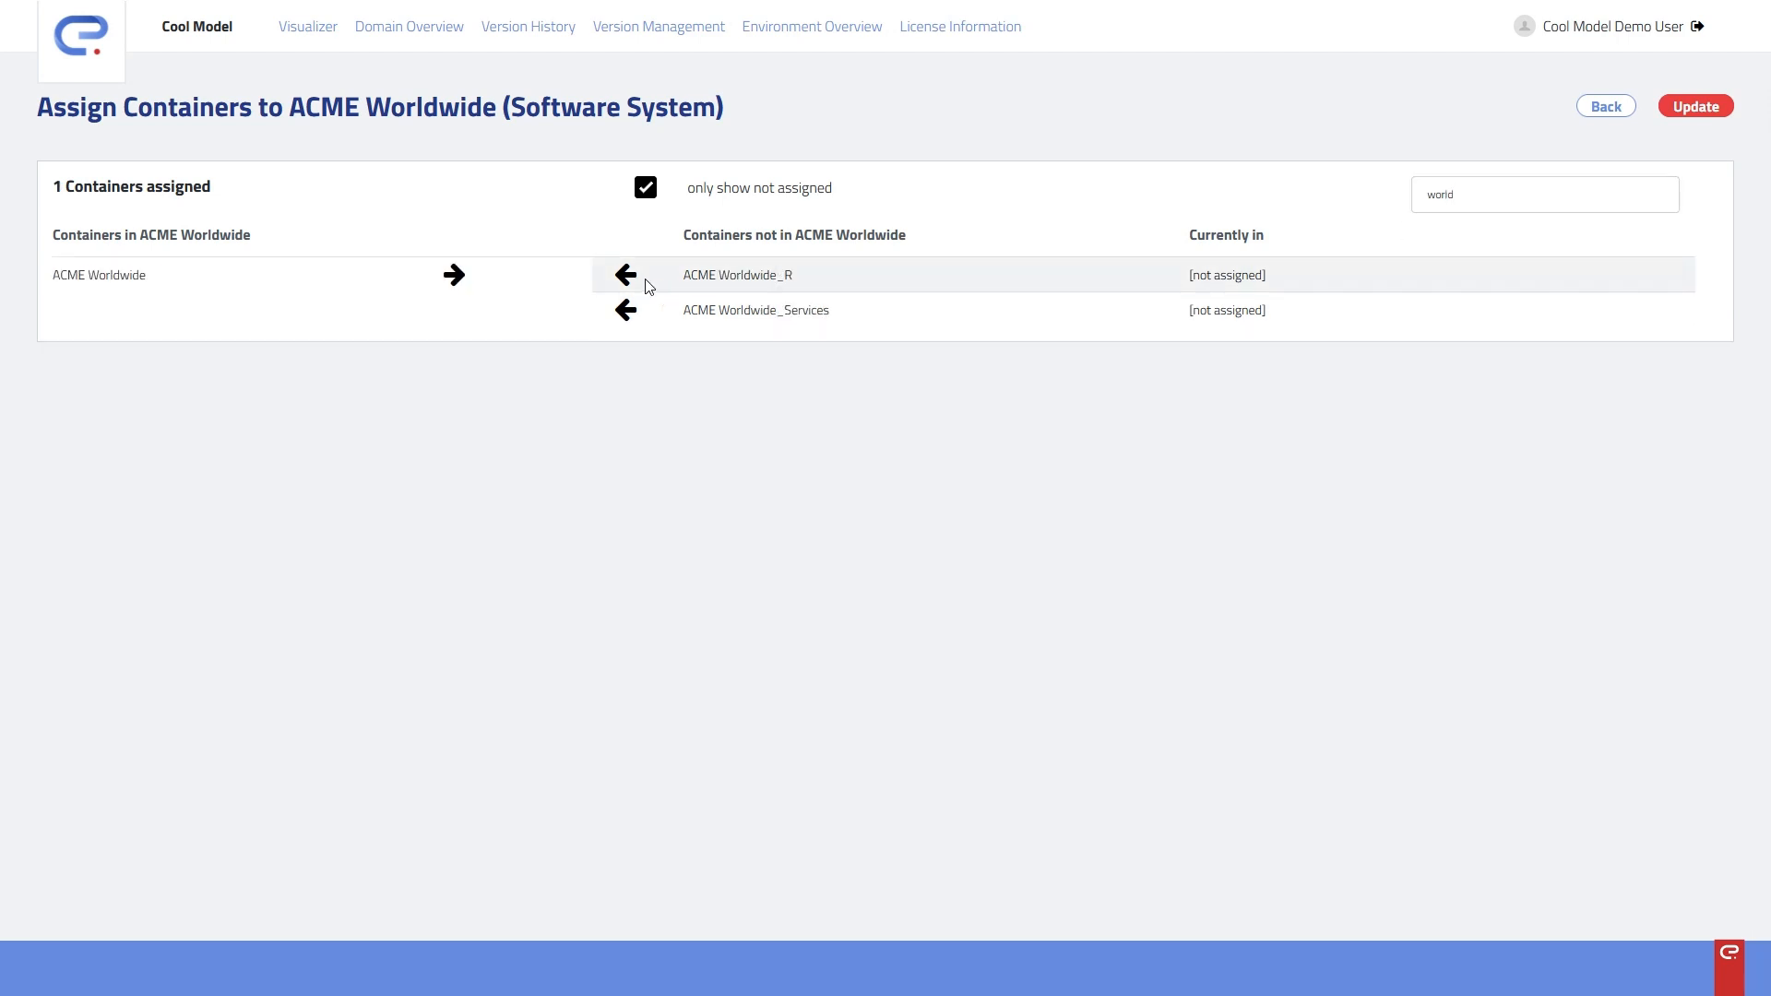
click(646, 282)
click(647, 282)
click(455, 277)
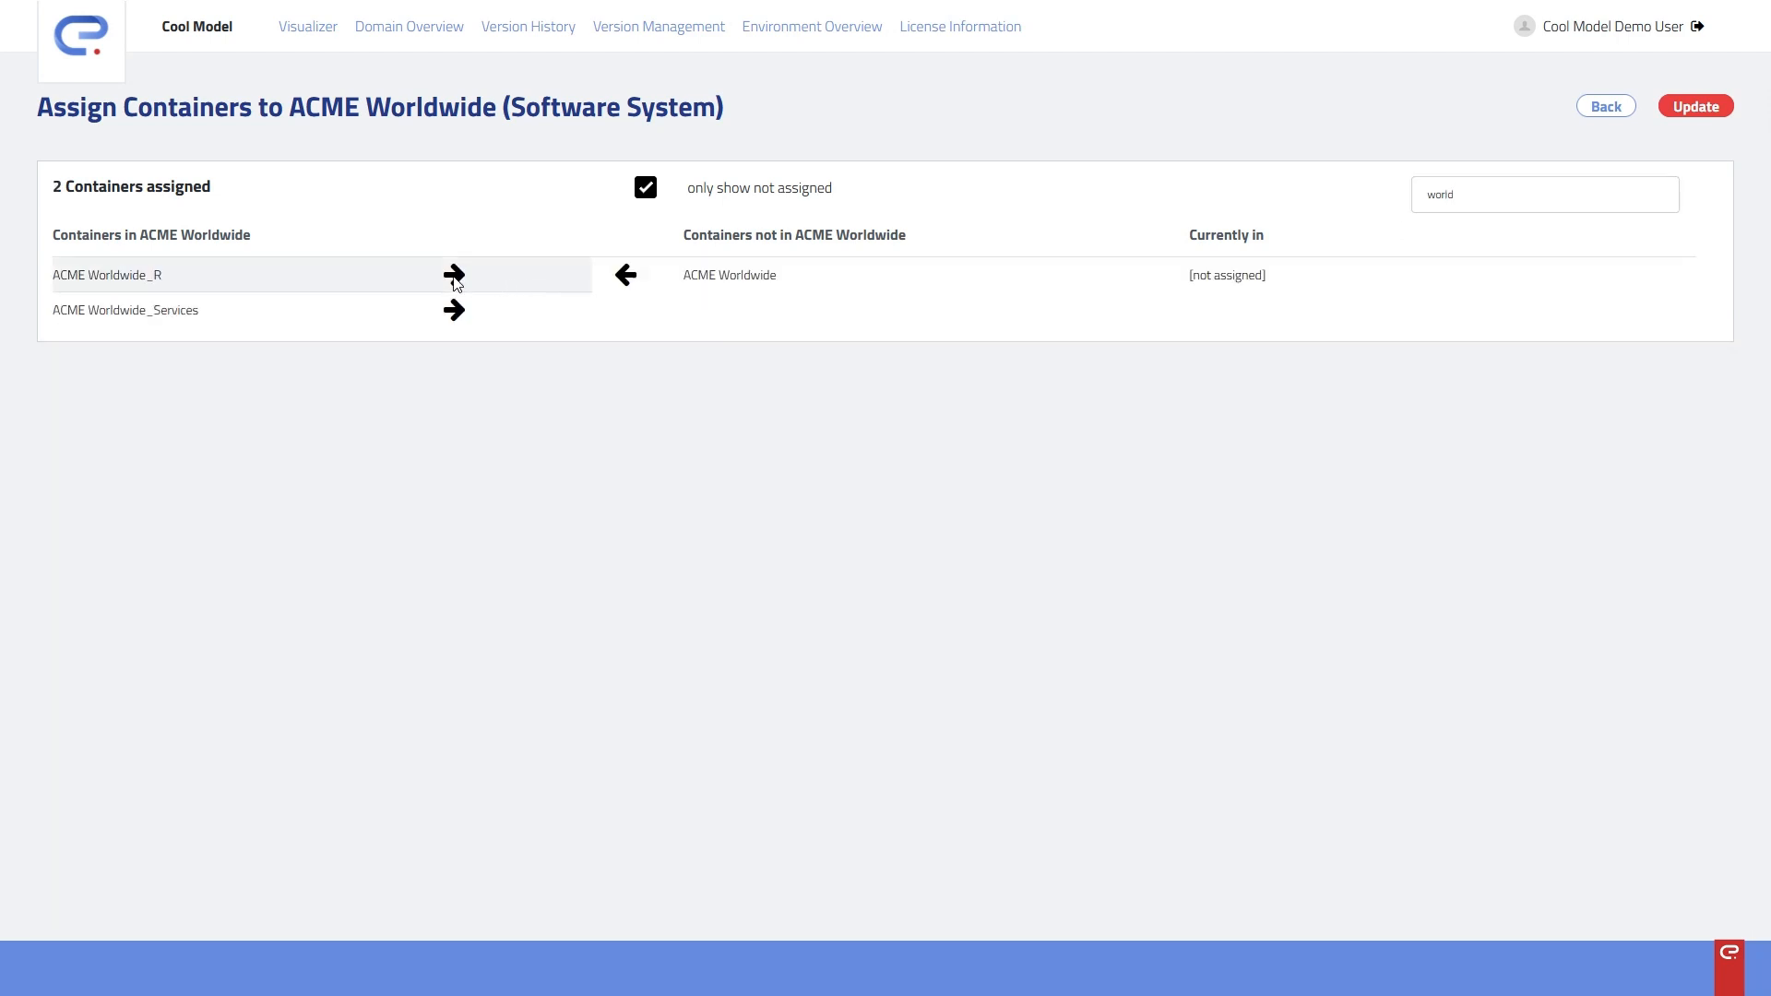
click(626, 276)
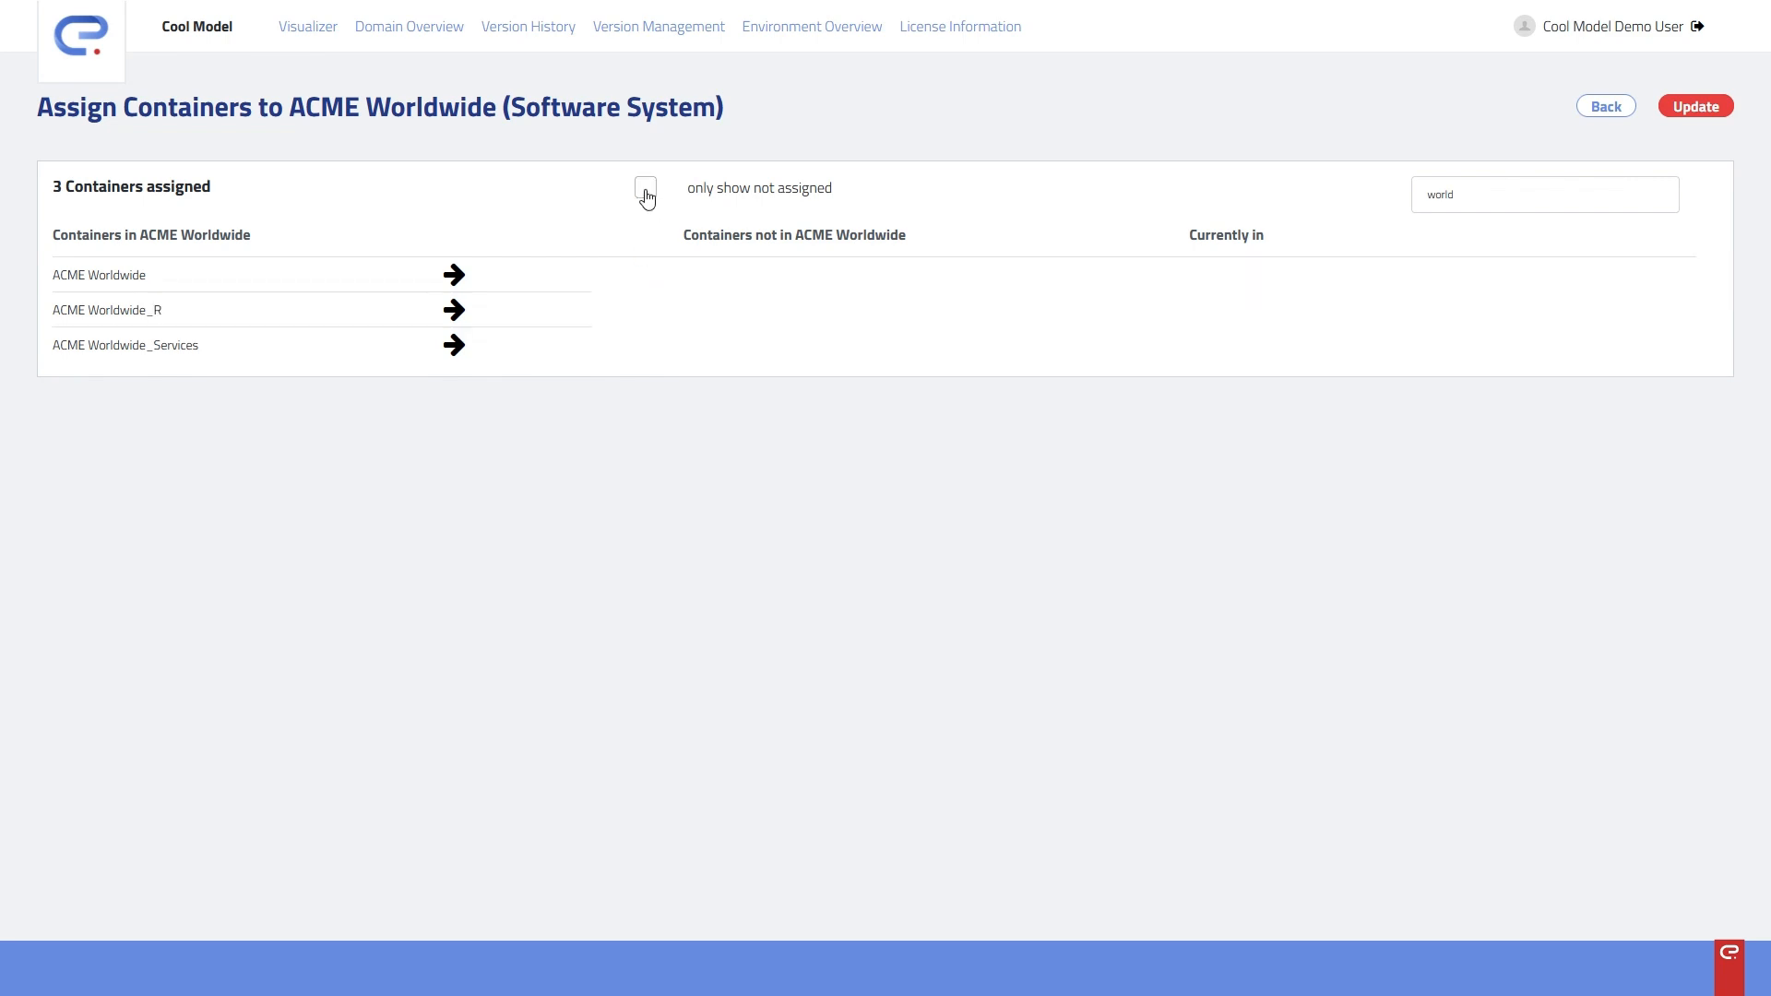
- Clear the container filter, assign ACME Asset to ACME Worldwide and remove it again
double_click(1506, 189)
key(BackSpace)
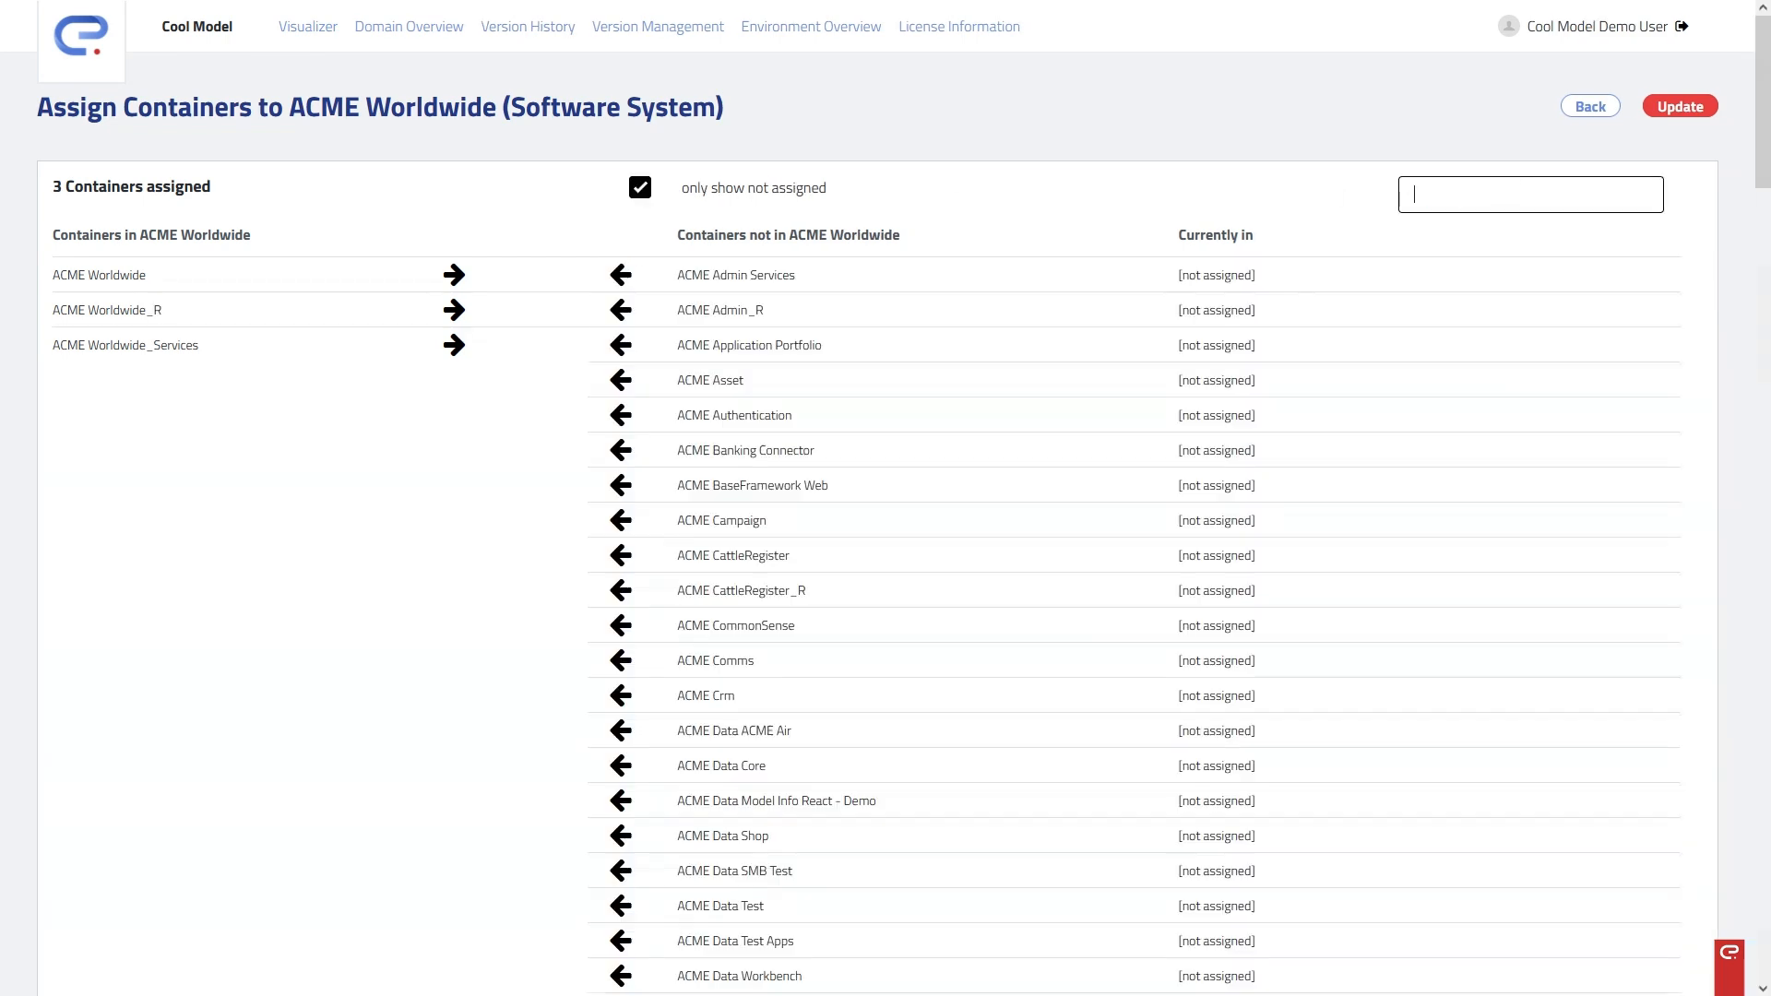
click(827, 379)
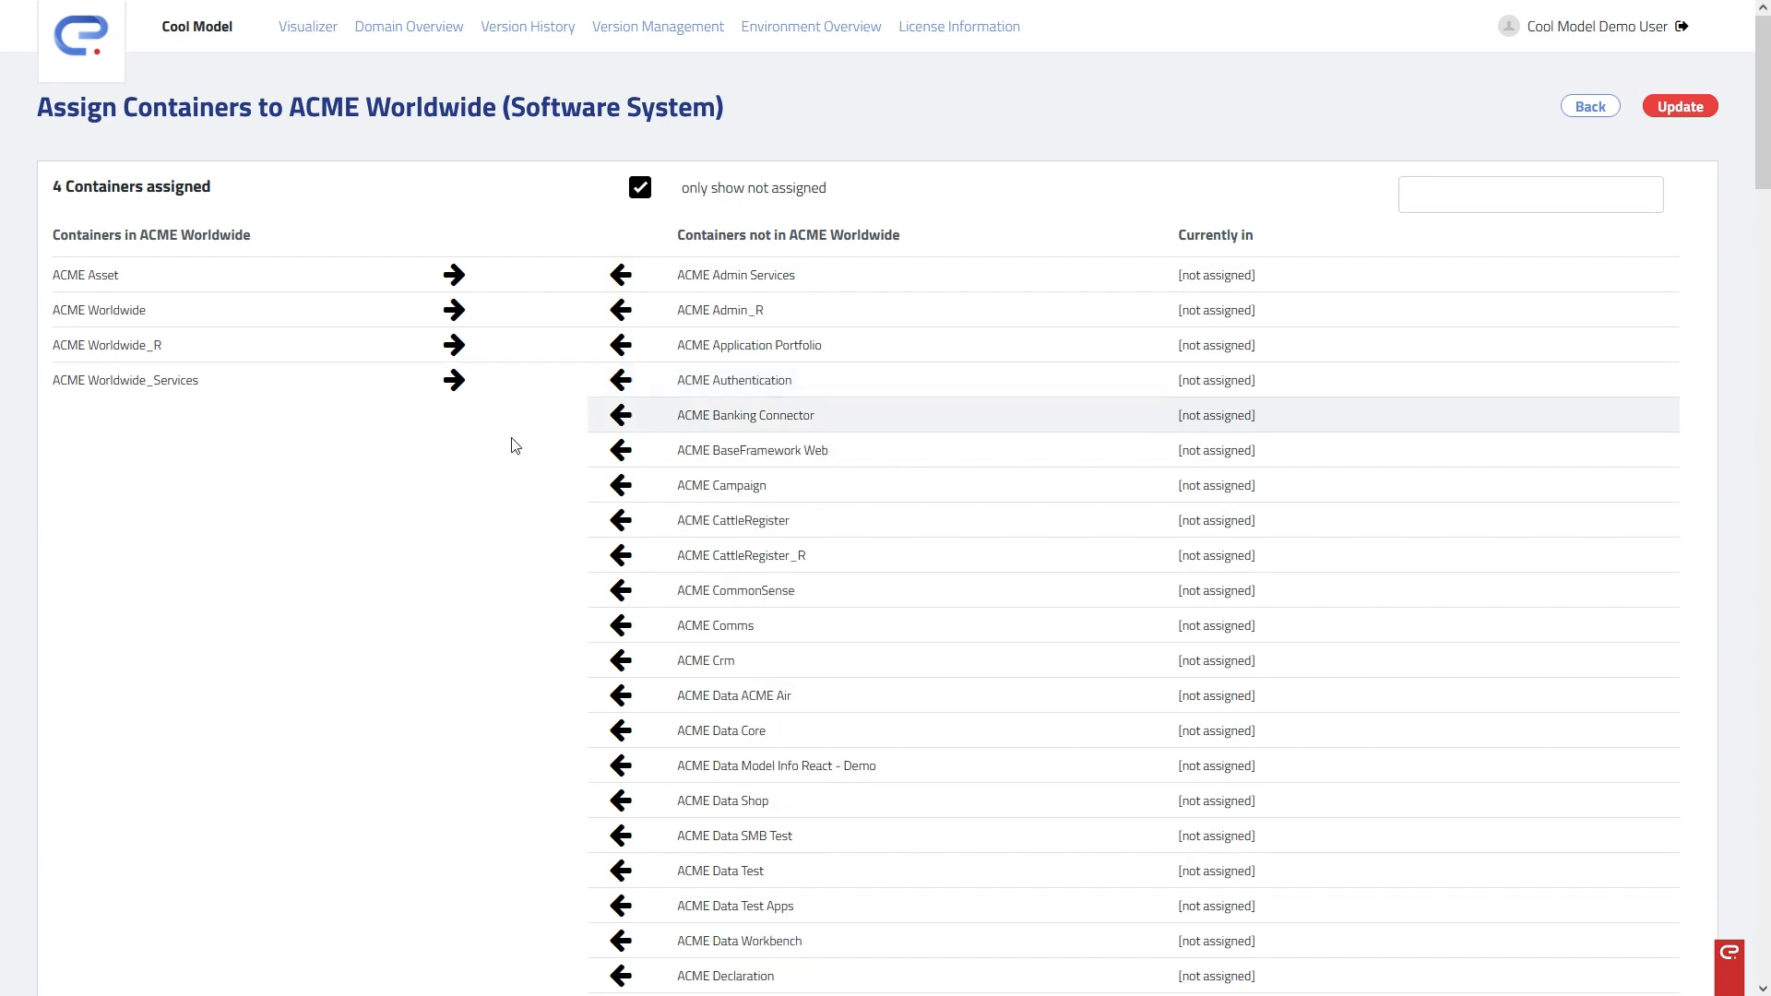
click(219, 291)
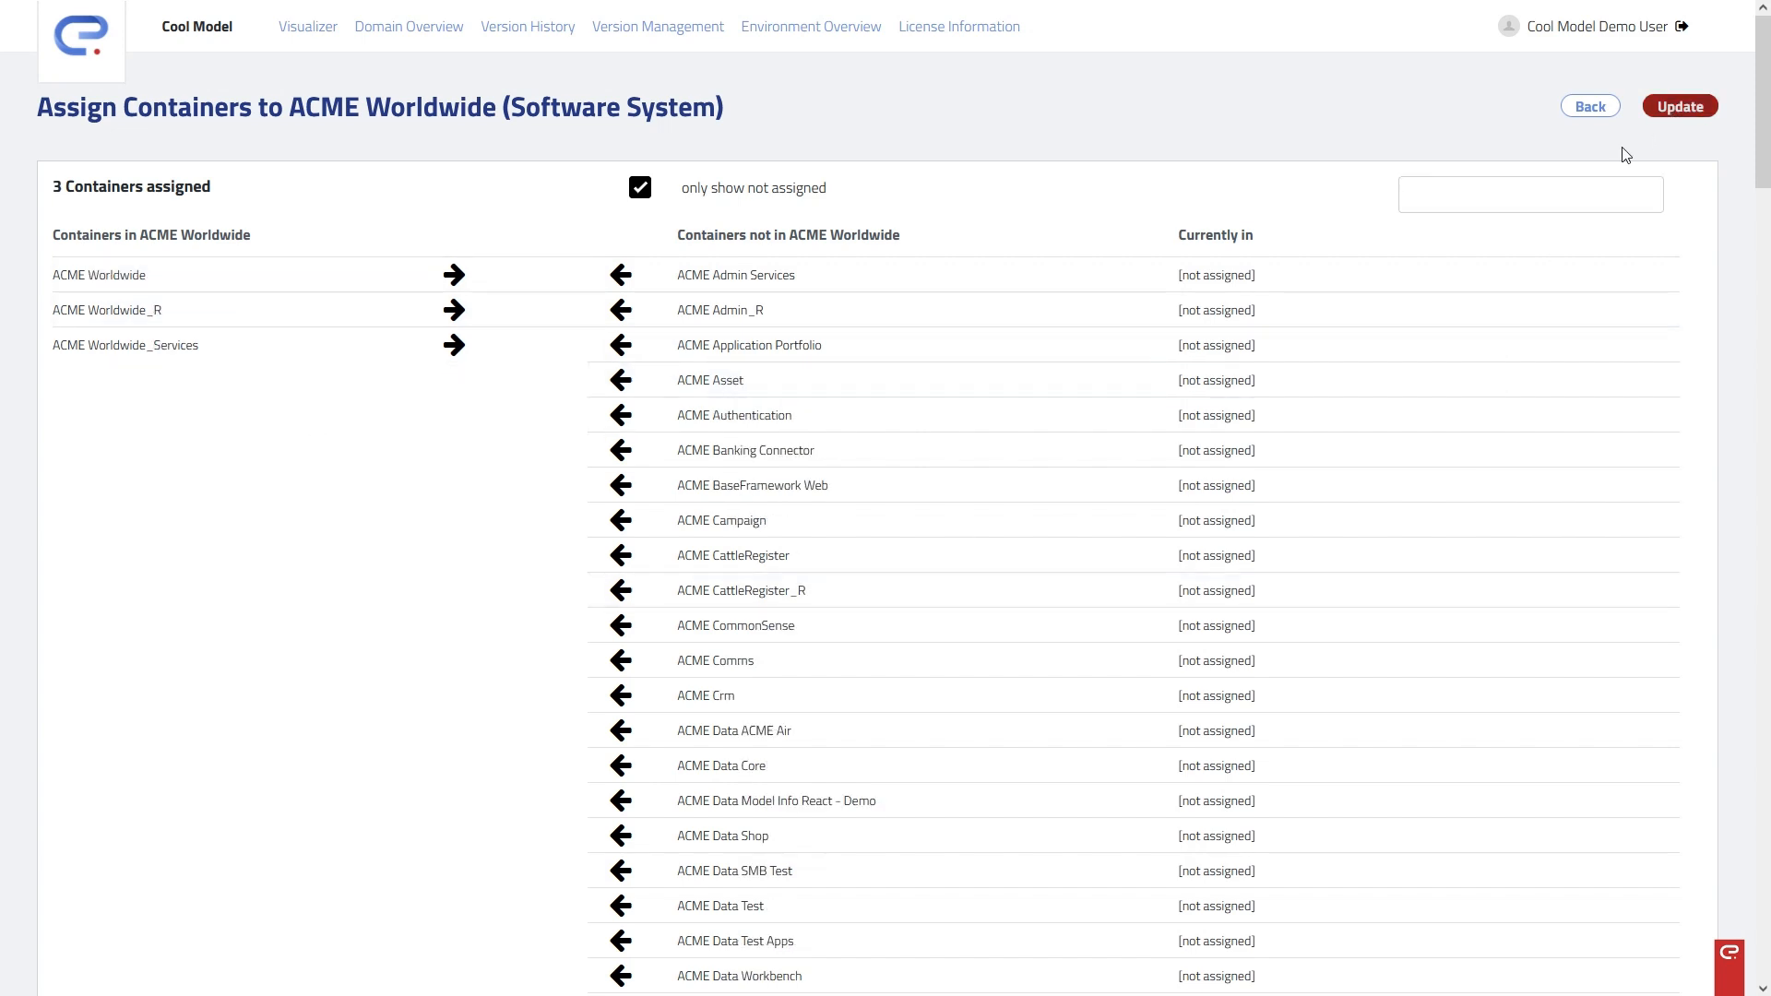
- Filter the unassigned containers by "test" and clear the filter after viewing the matches
click(1550, 190)
text(test)
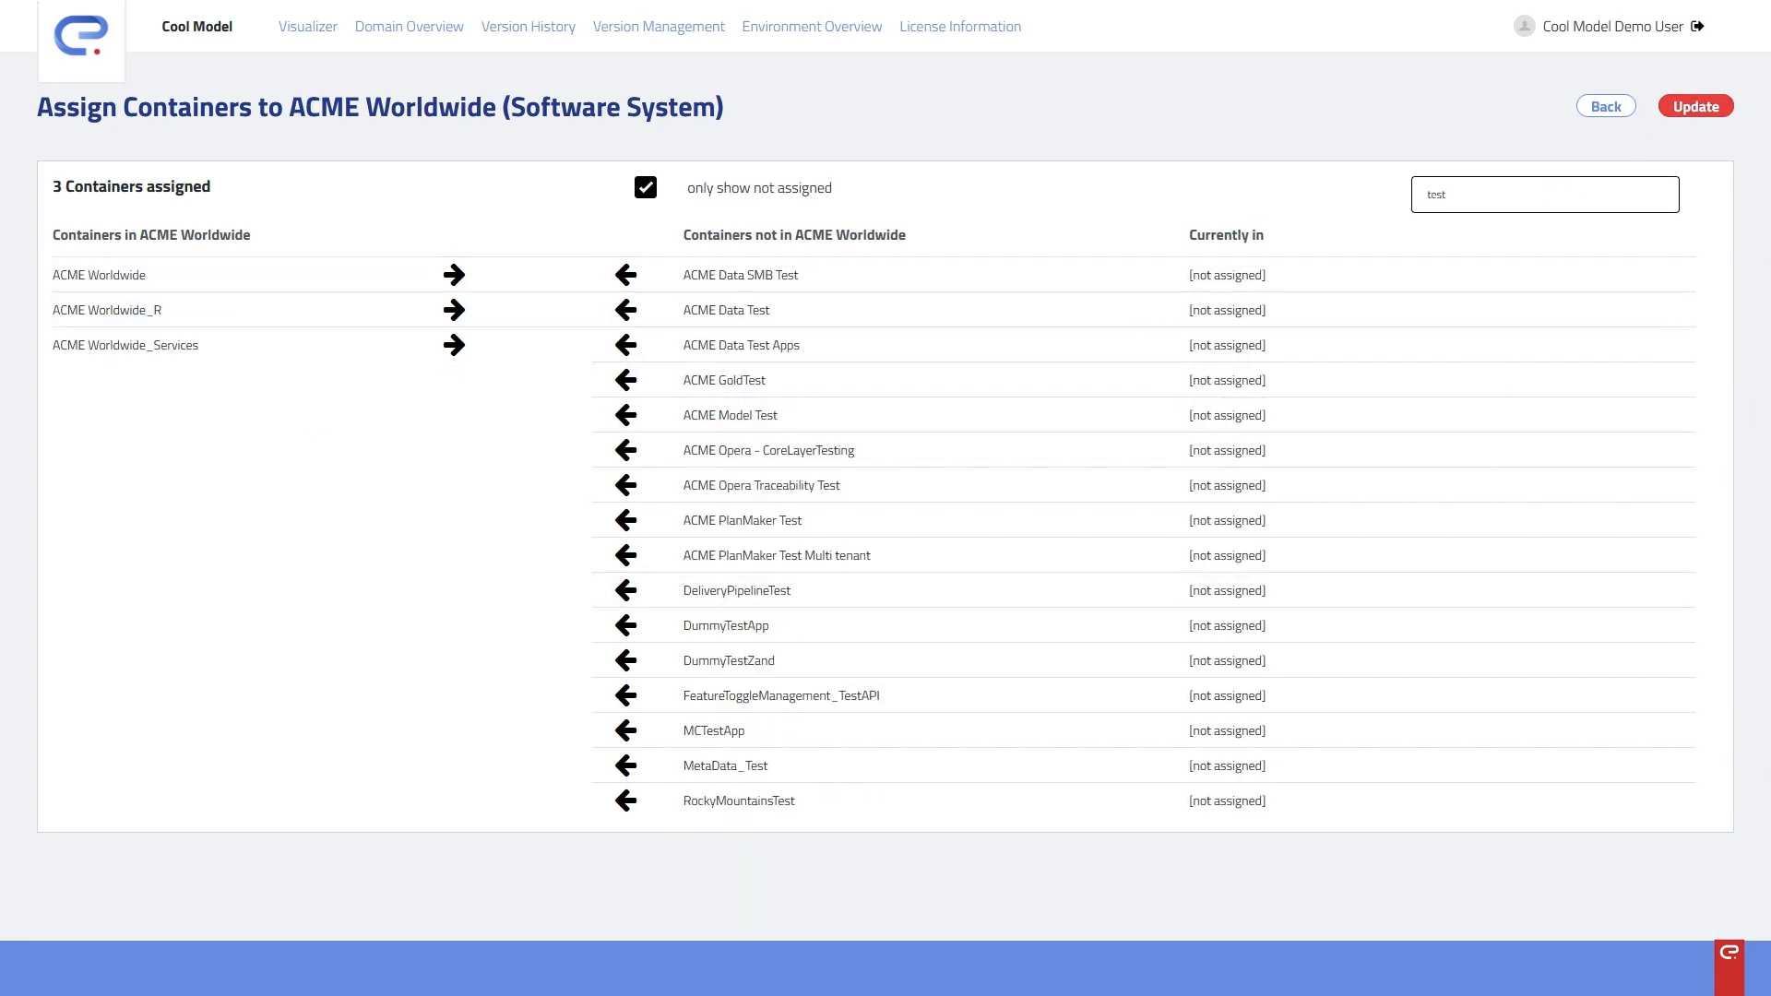
key(BackSpace)
key(BackSpace)
key(BackSpace)
key(BackSpace)
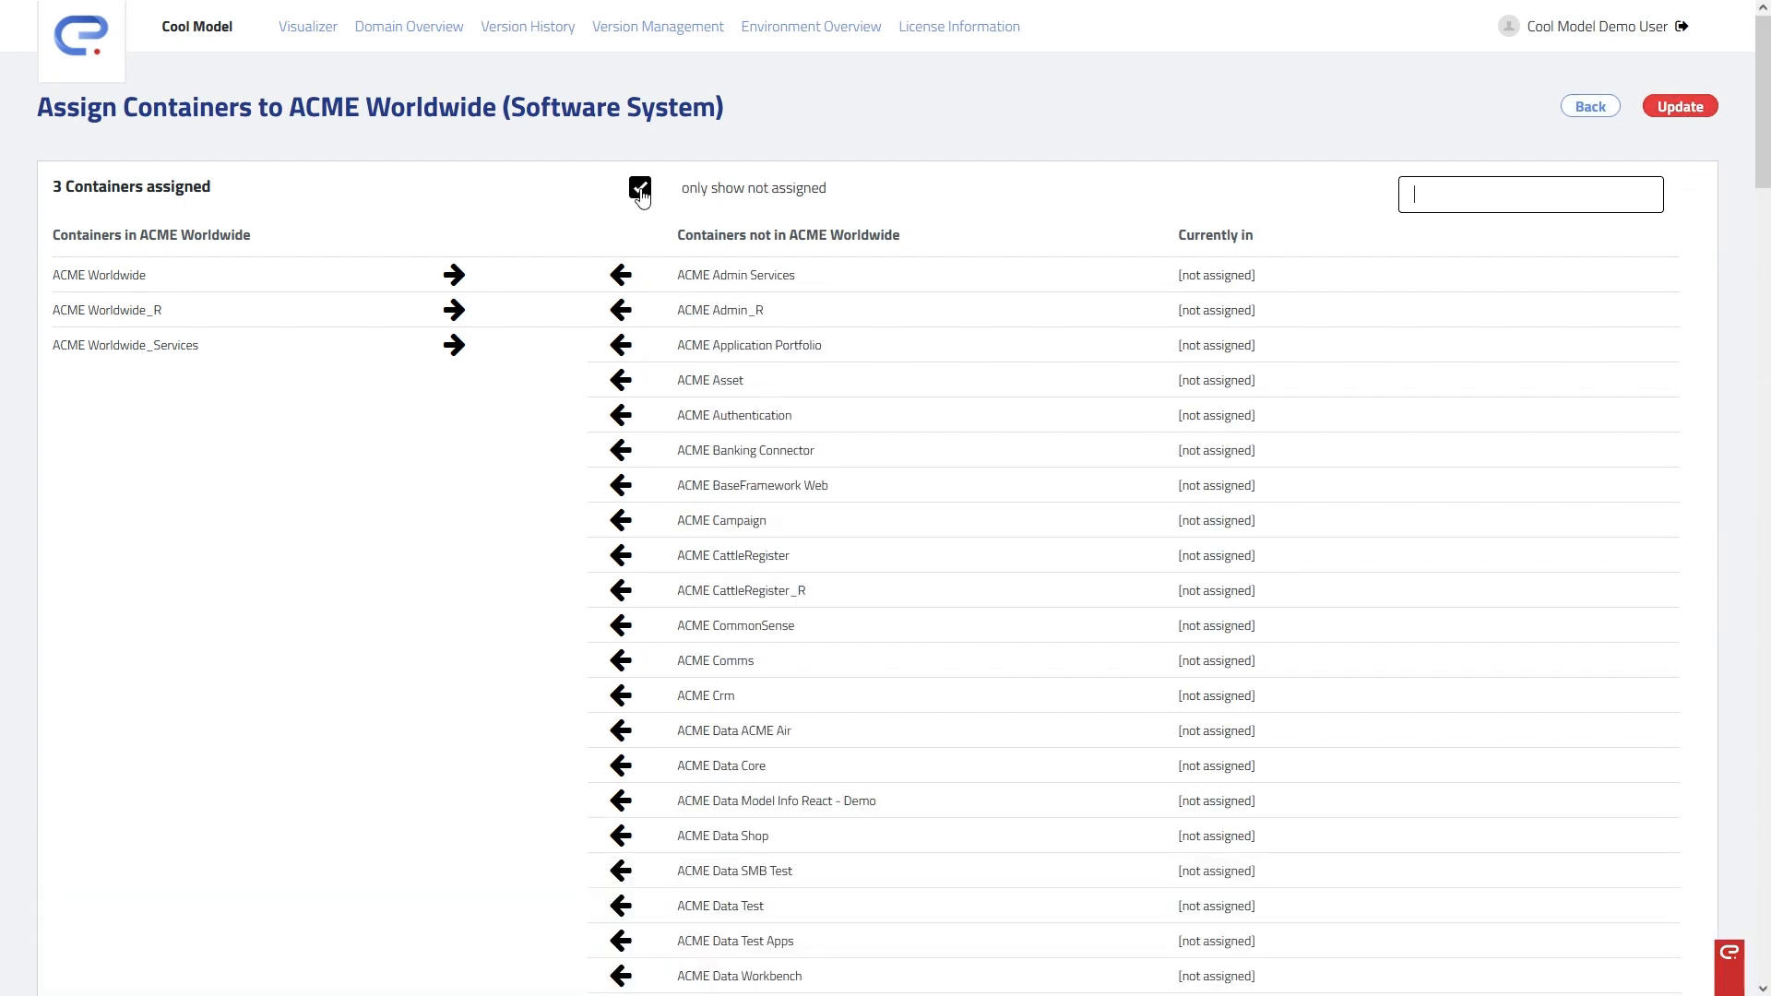
- Include already assigned containers to look up those matching "outs", then restore the unassigned-only list without a filter
click(640, 189)
click(1439, 199)
text(outs)
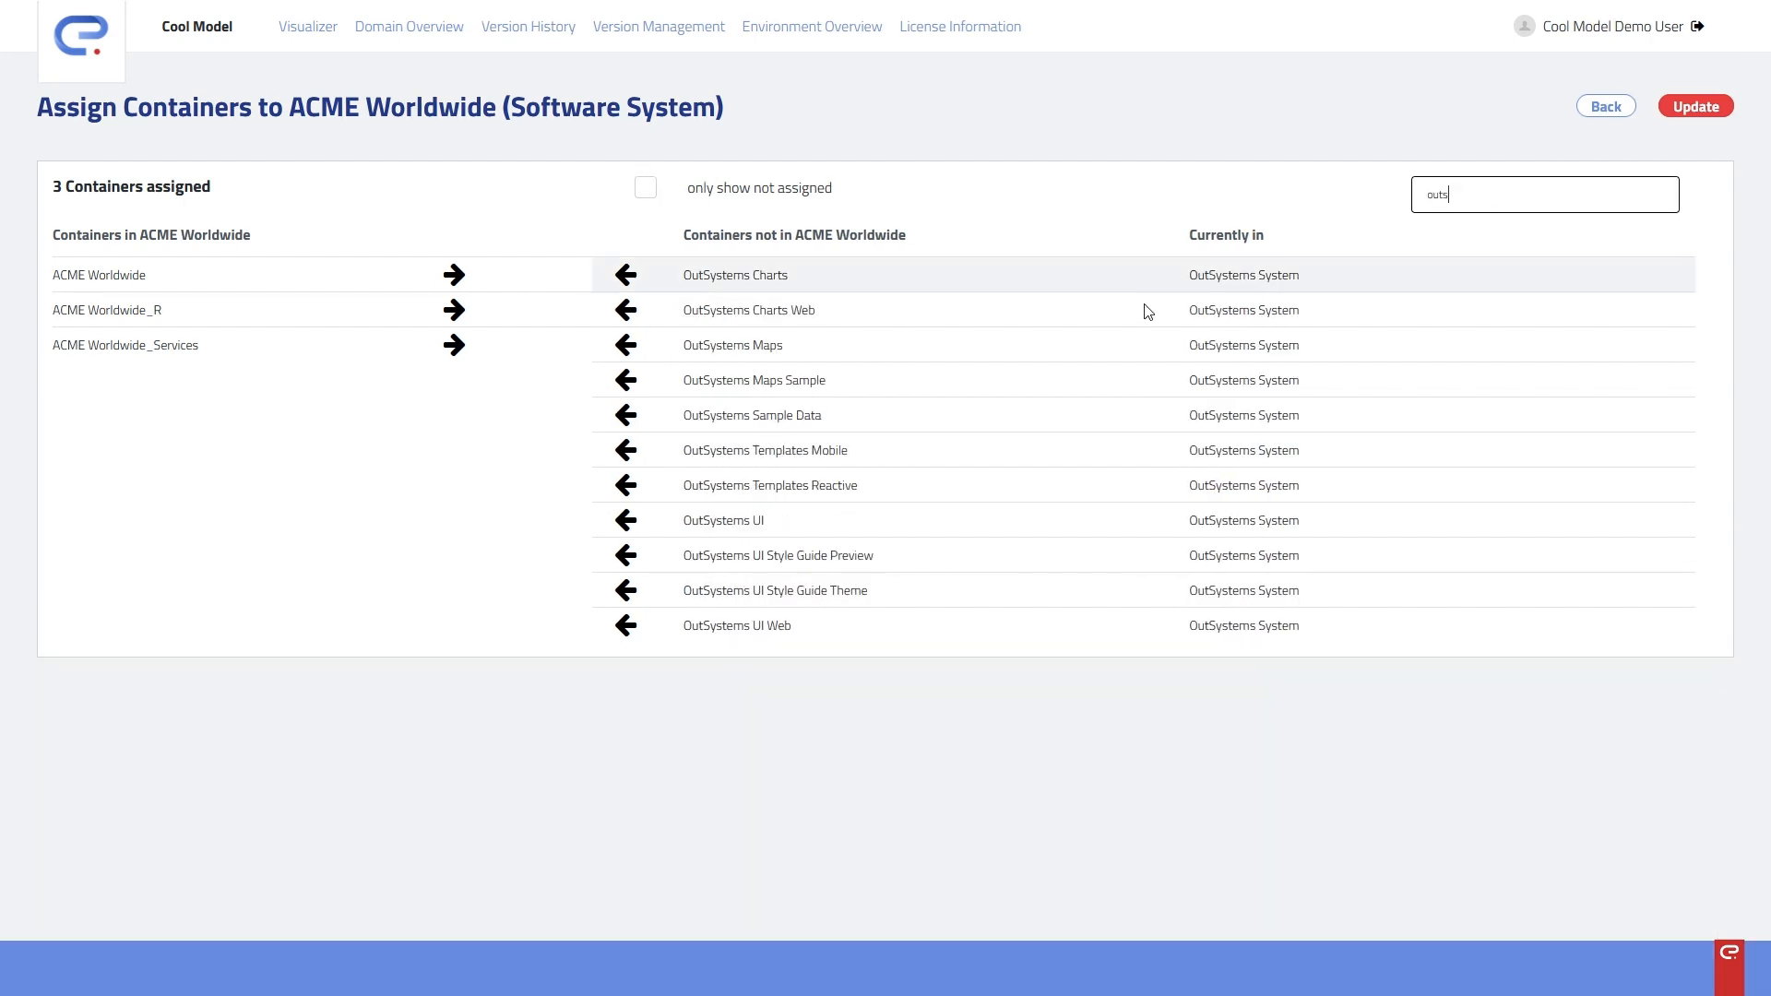
click(646, 192)
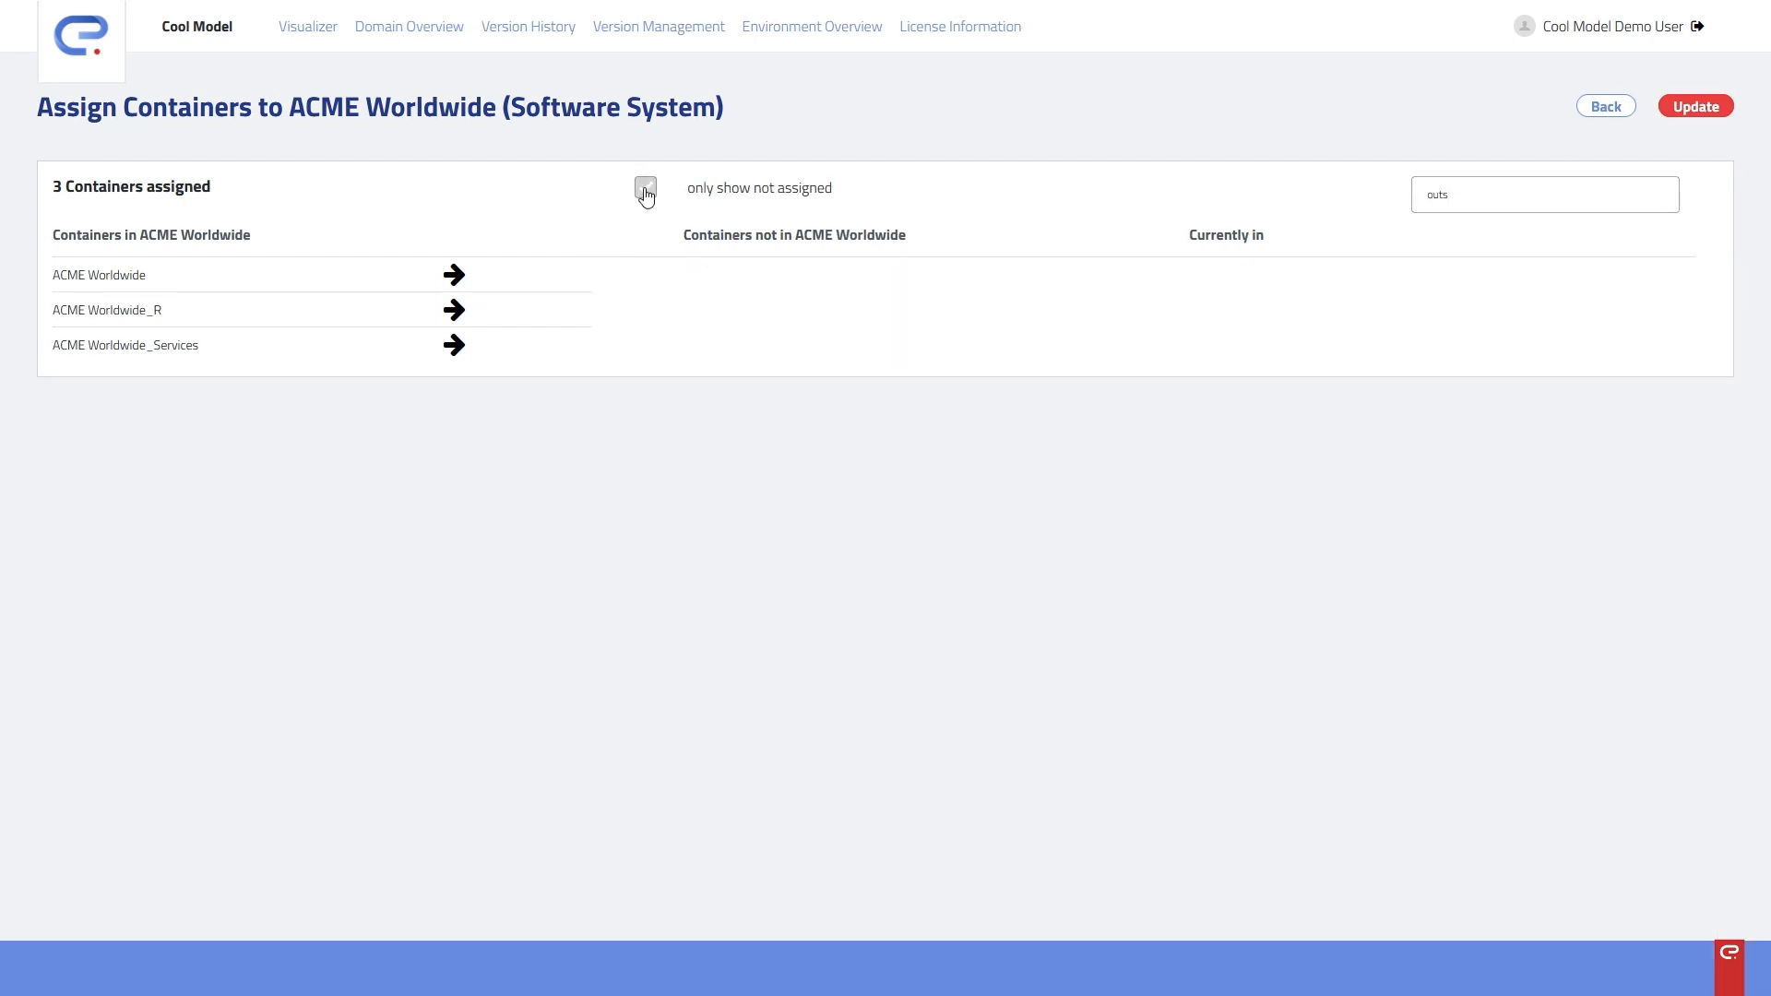
double_click(1437, 194)
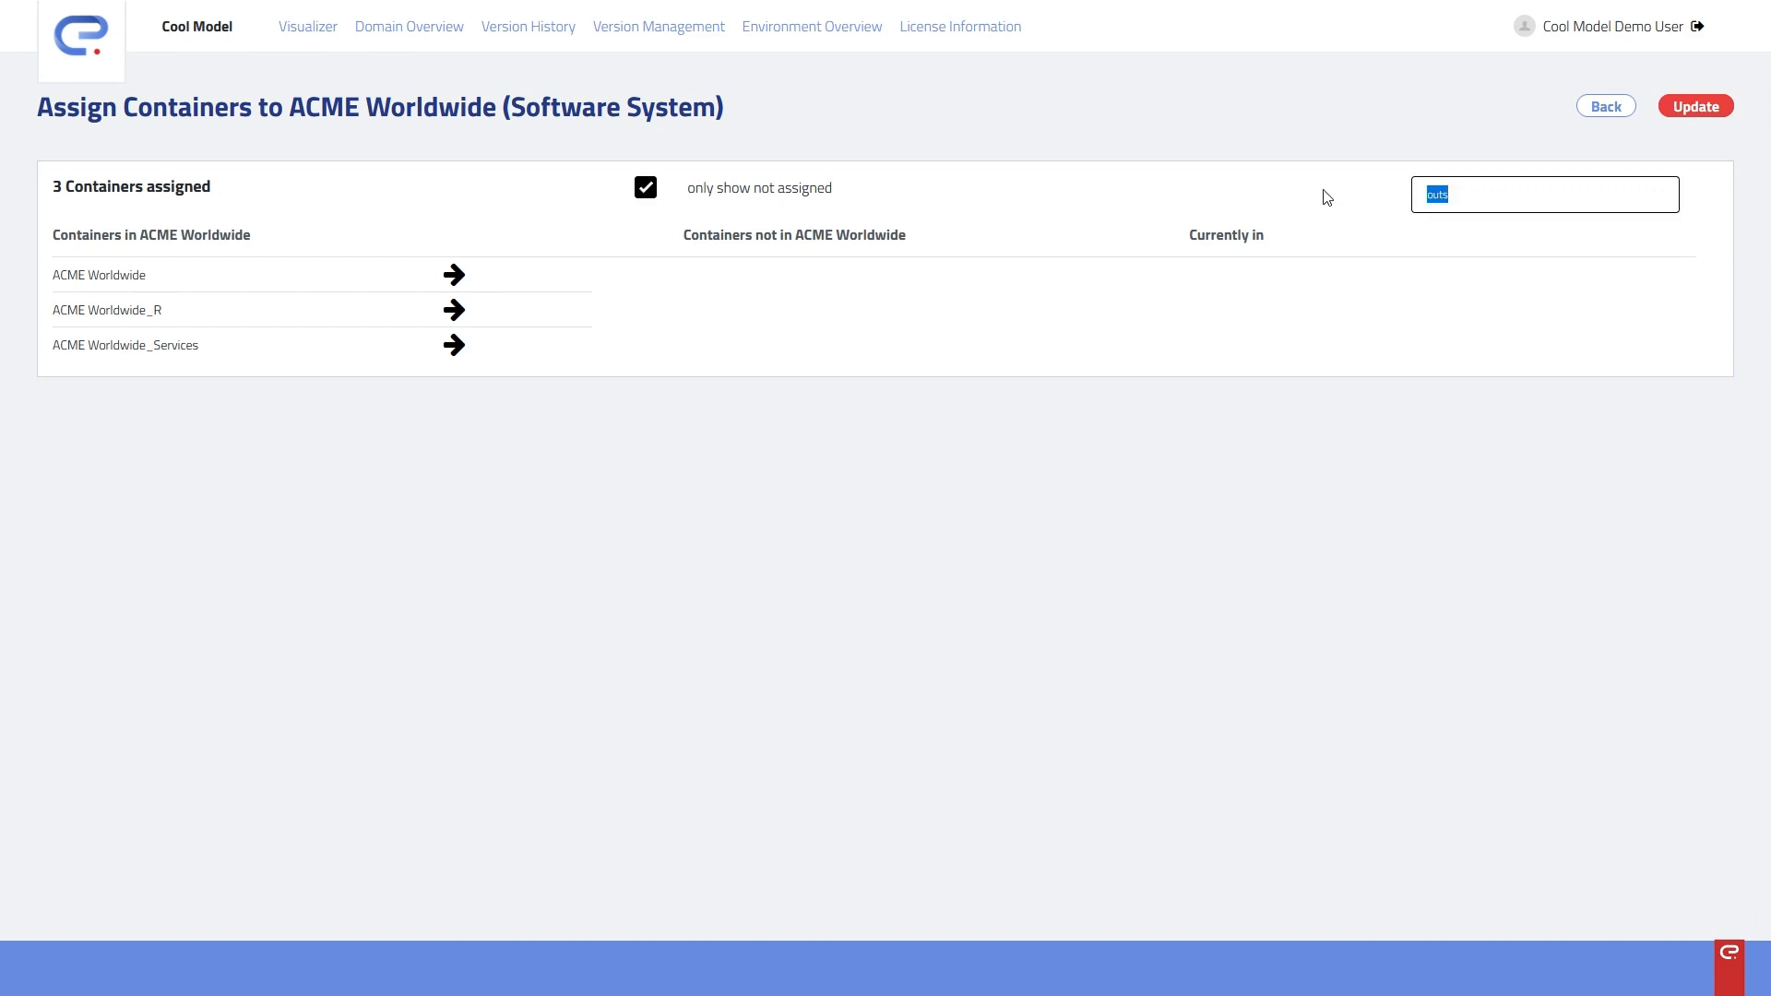
key(BackSpace)
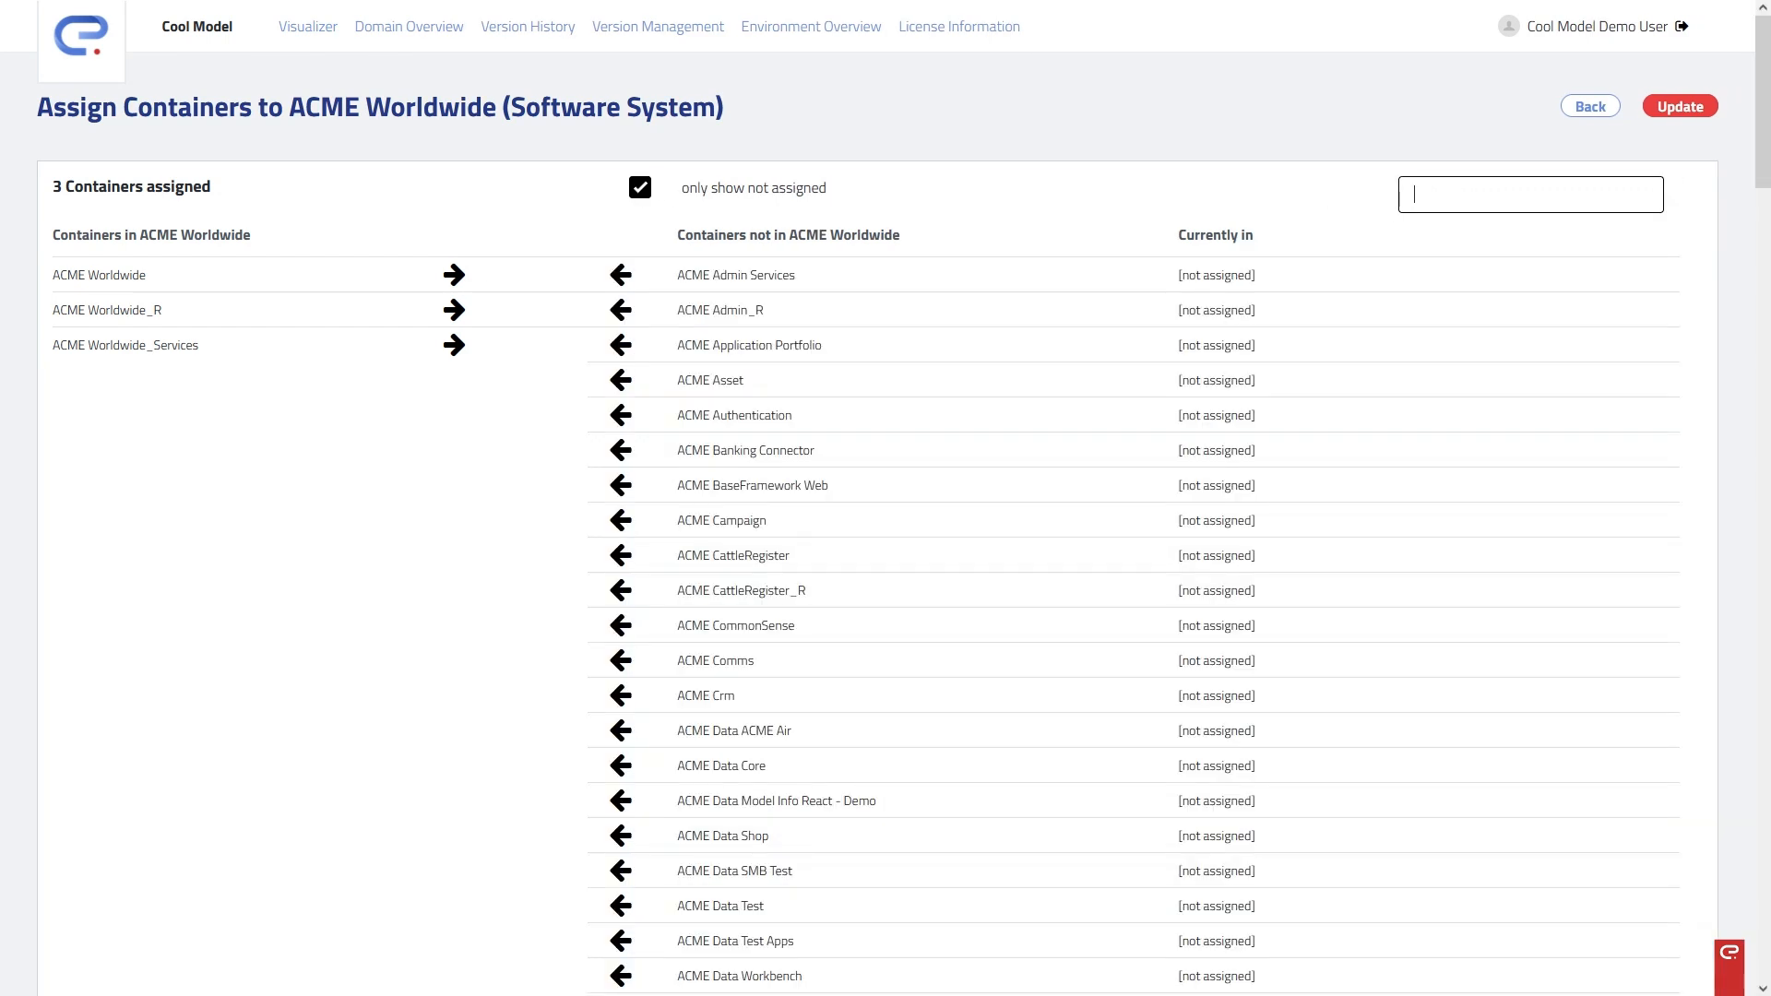
- Save the container assignments of ACME Worldwide and check the unassigned containers for "world"
click(1681, 107)
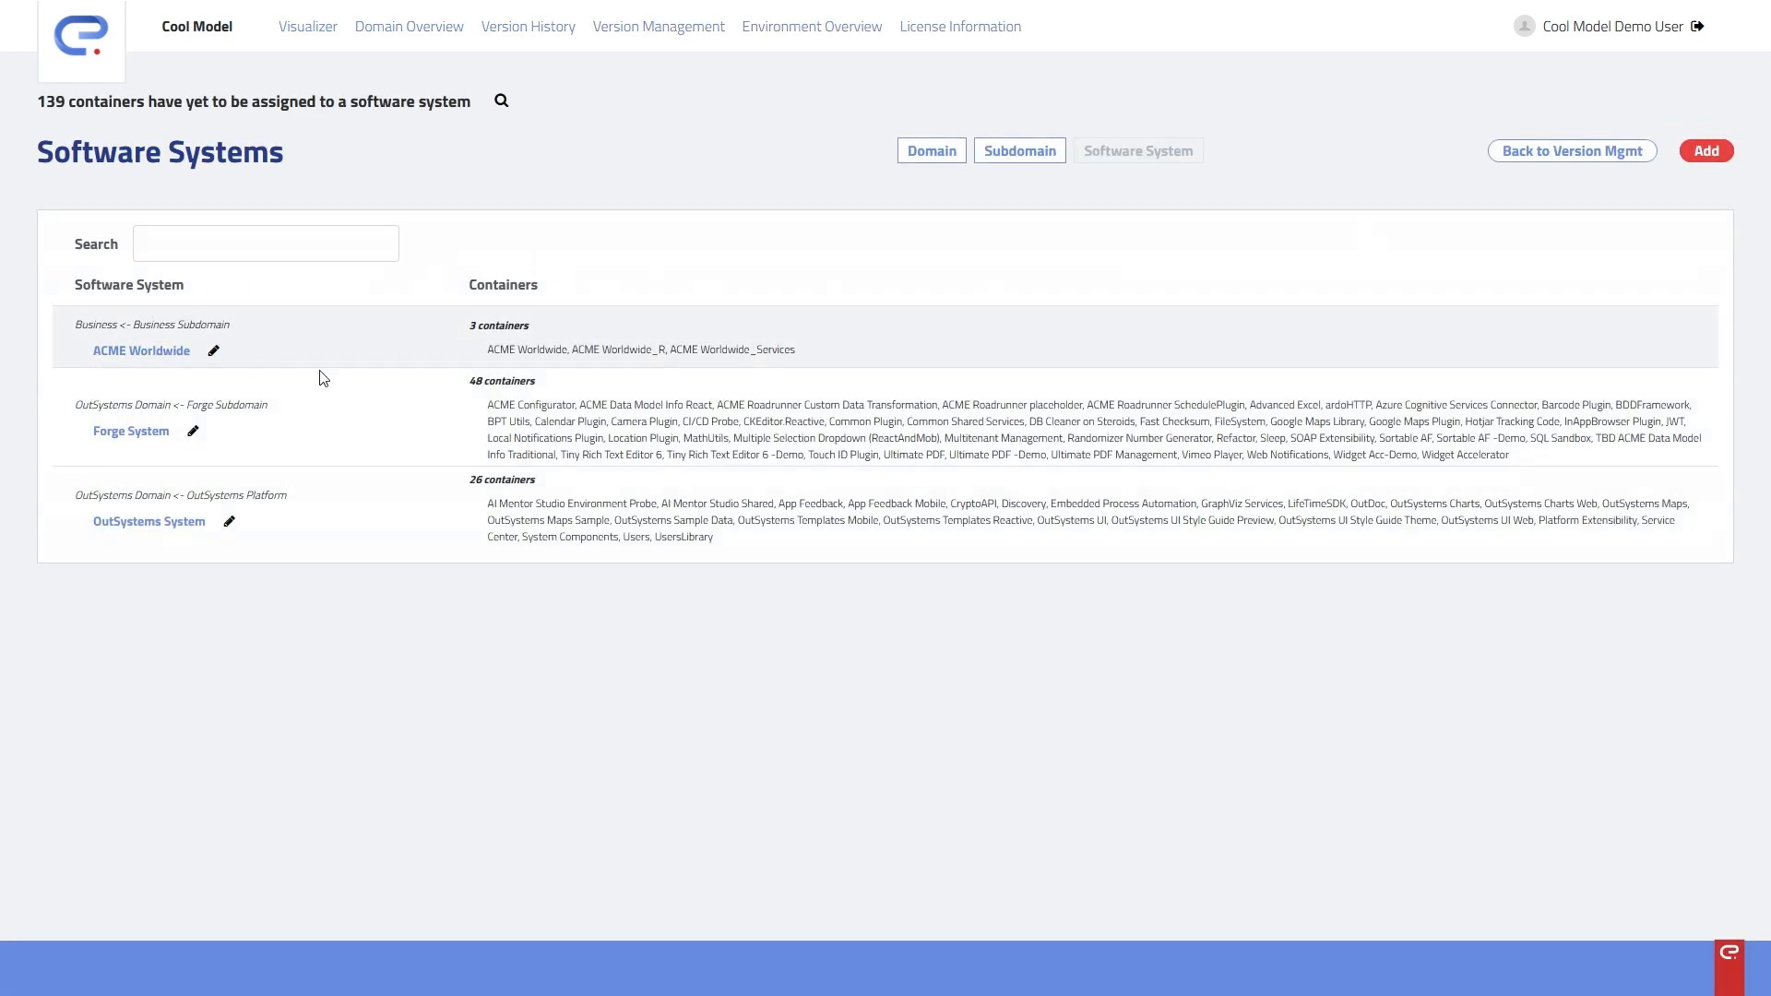
drag(33, 104, 470, 102)
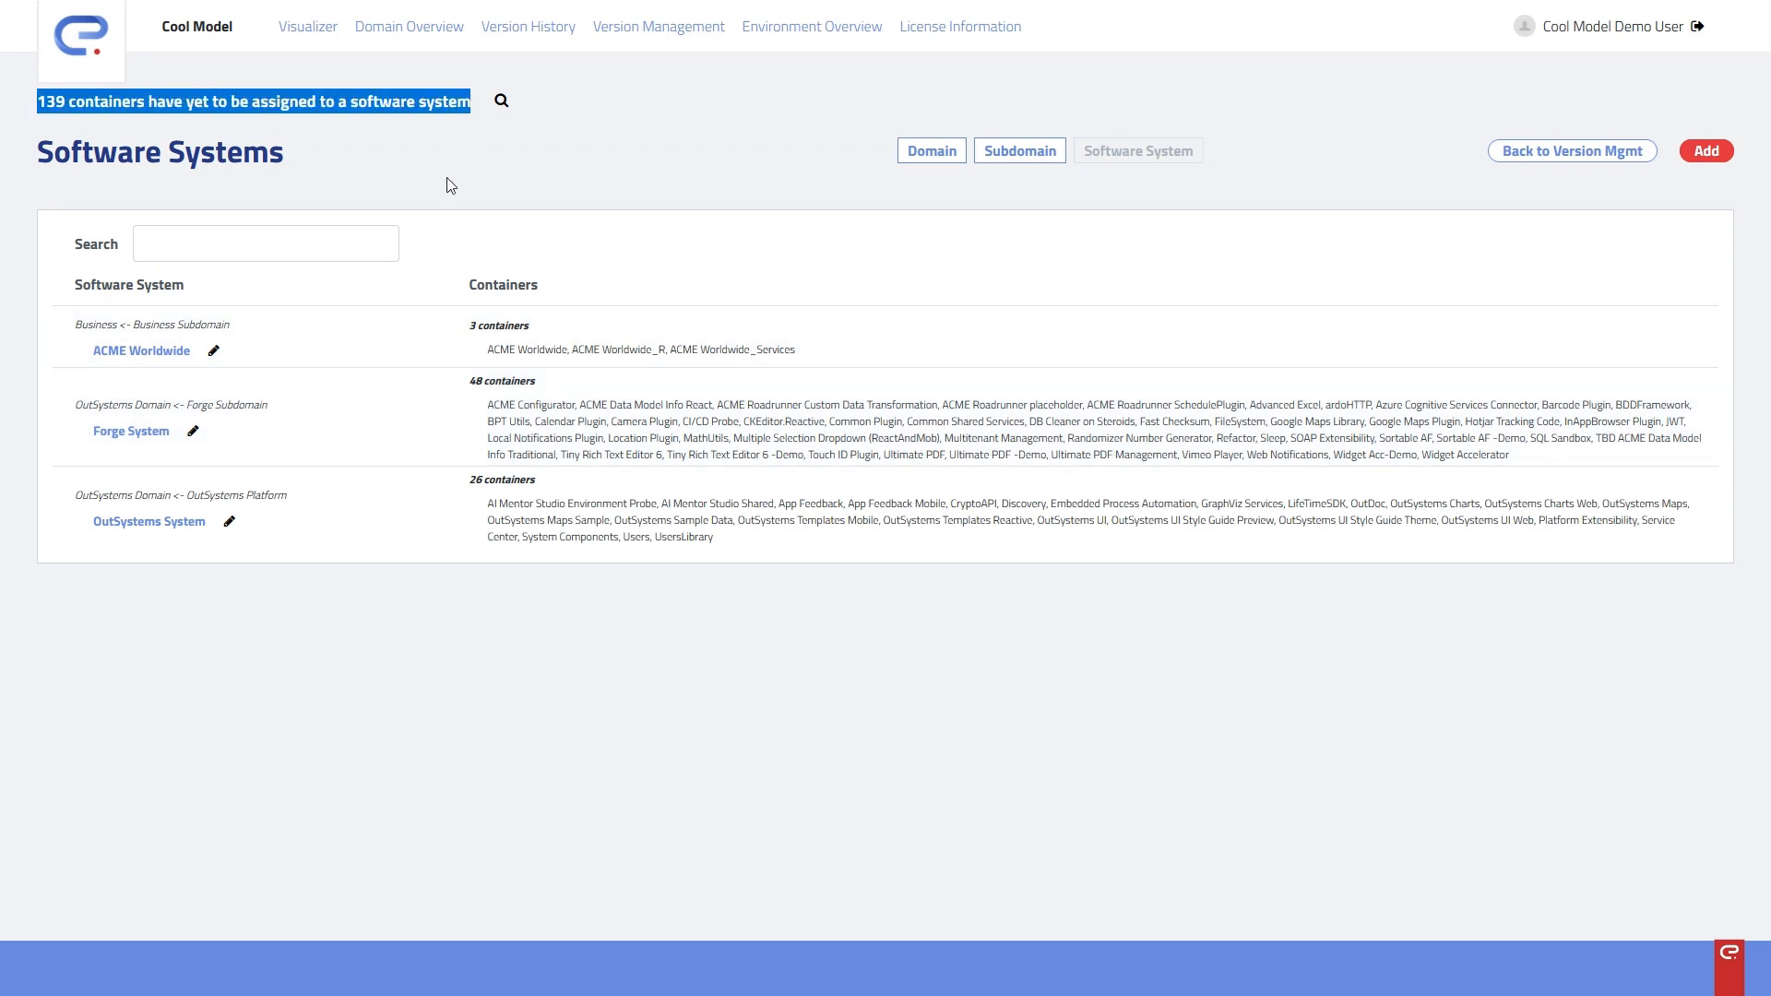
click(450, 184)
click(500, 101)
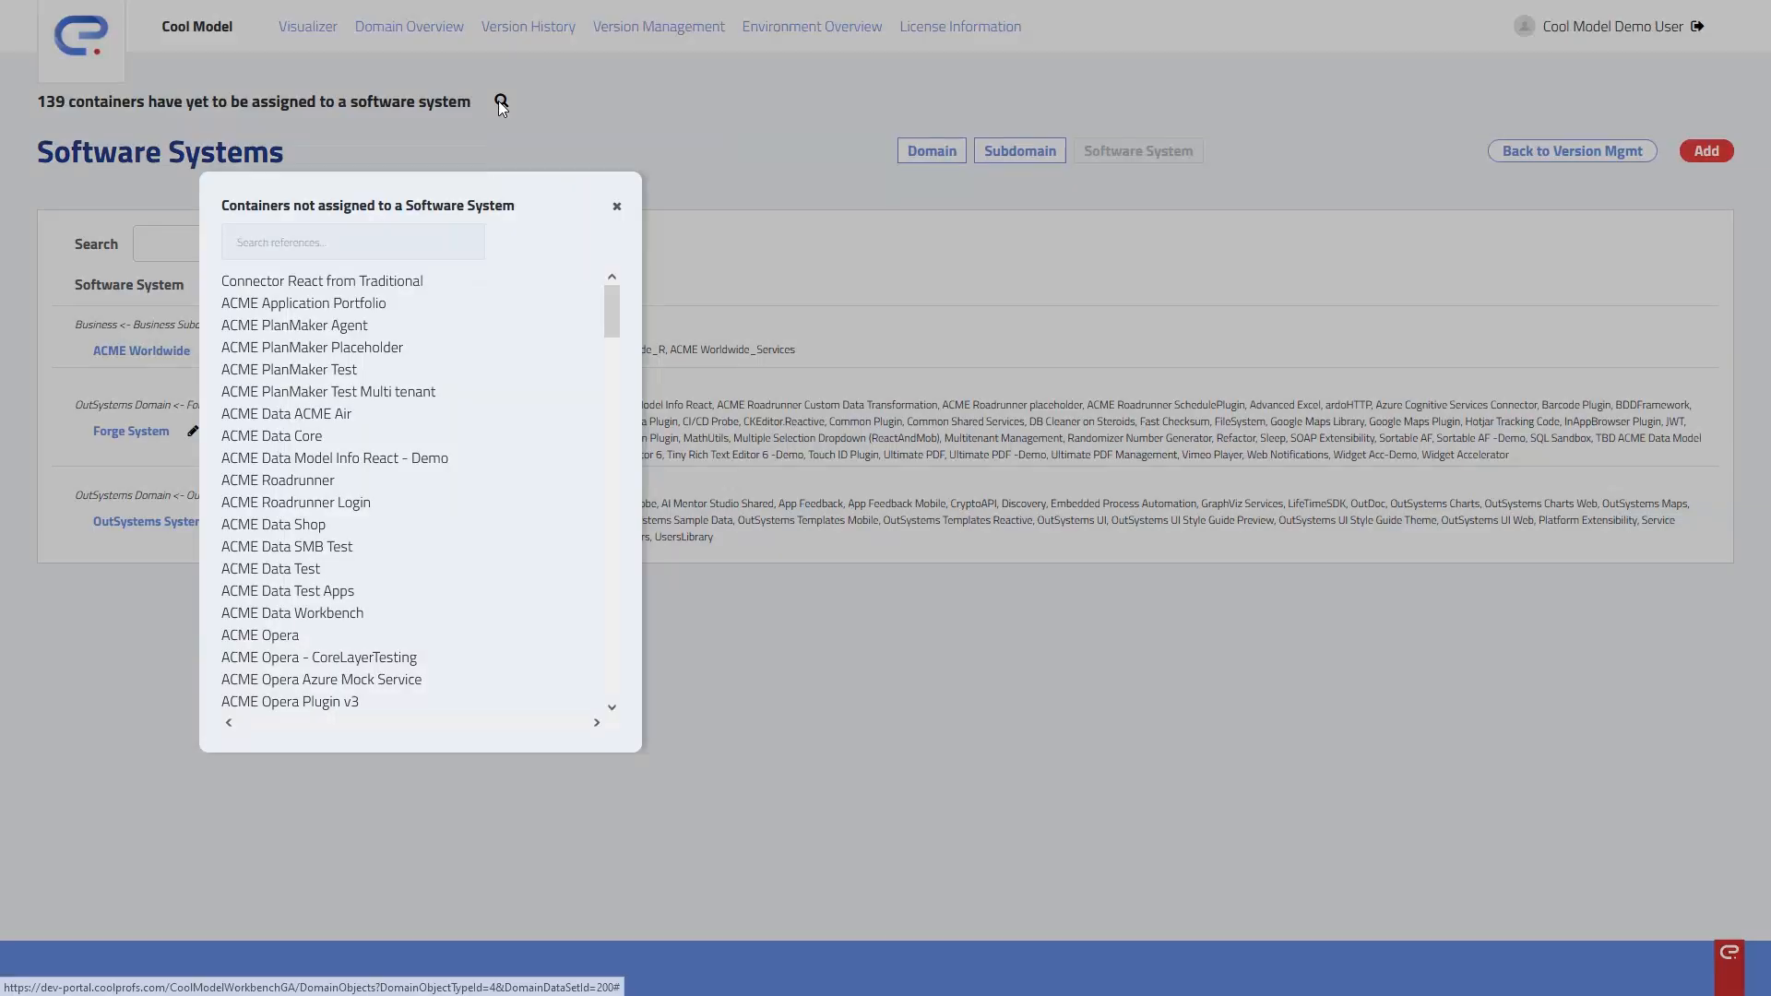
click(379, 239)
text(world)
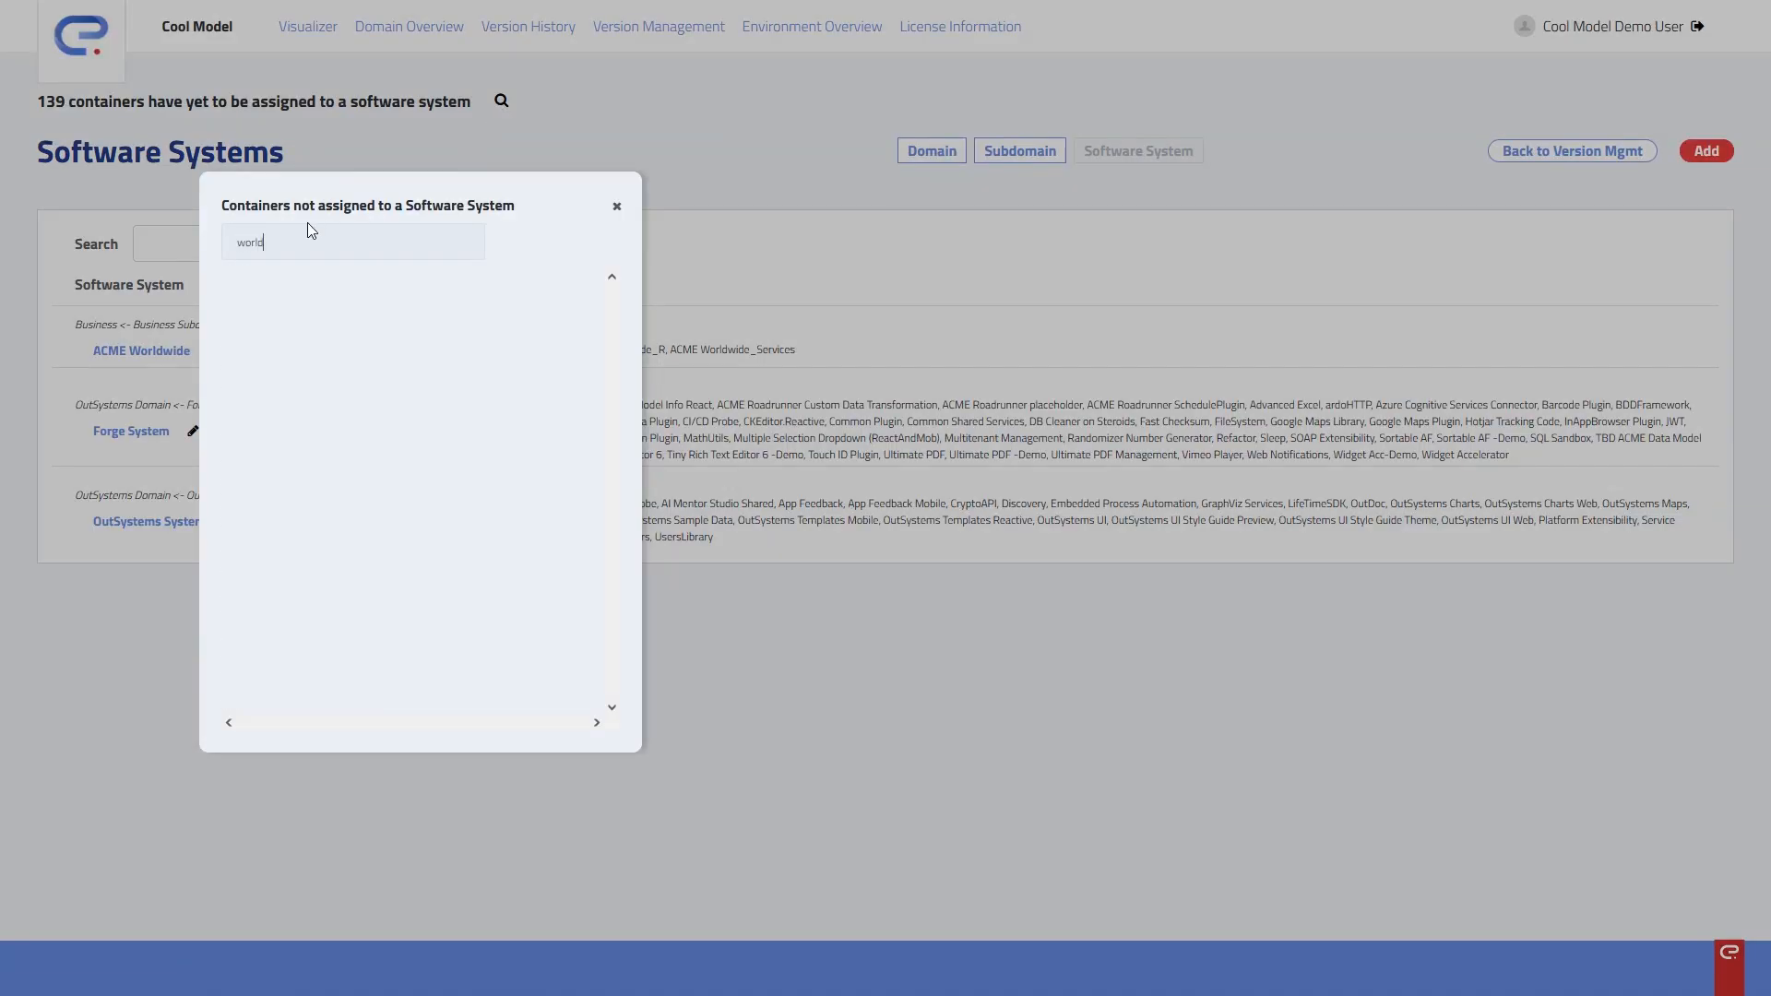
click(617, 207)
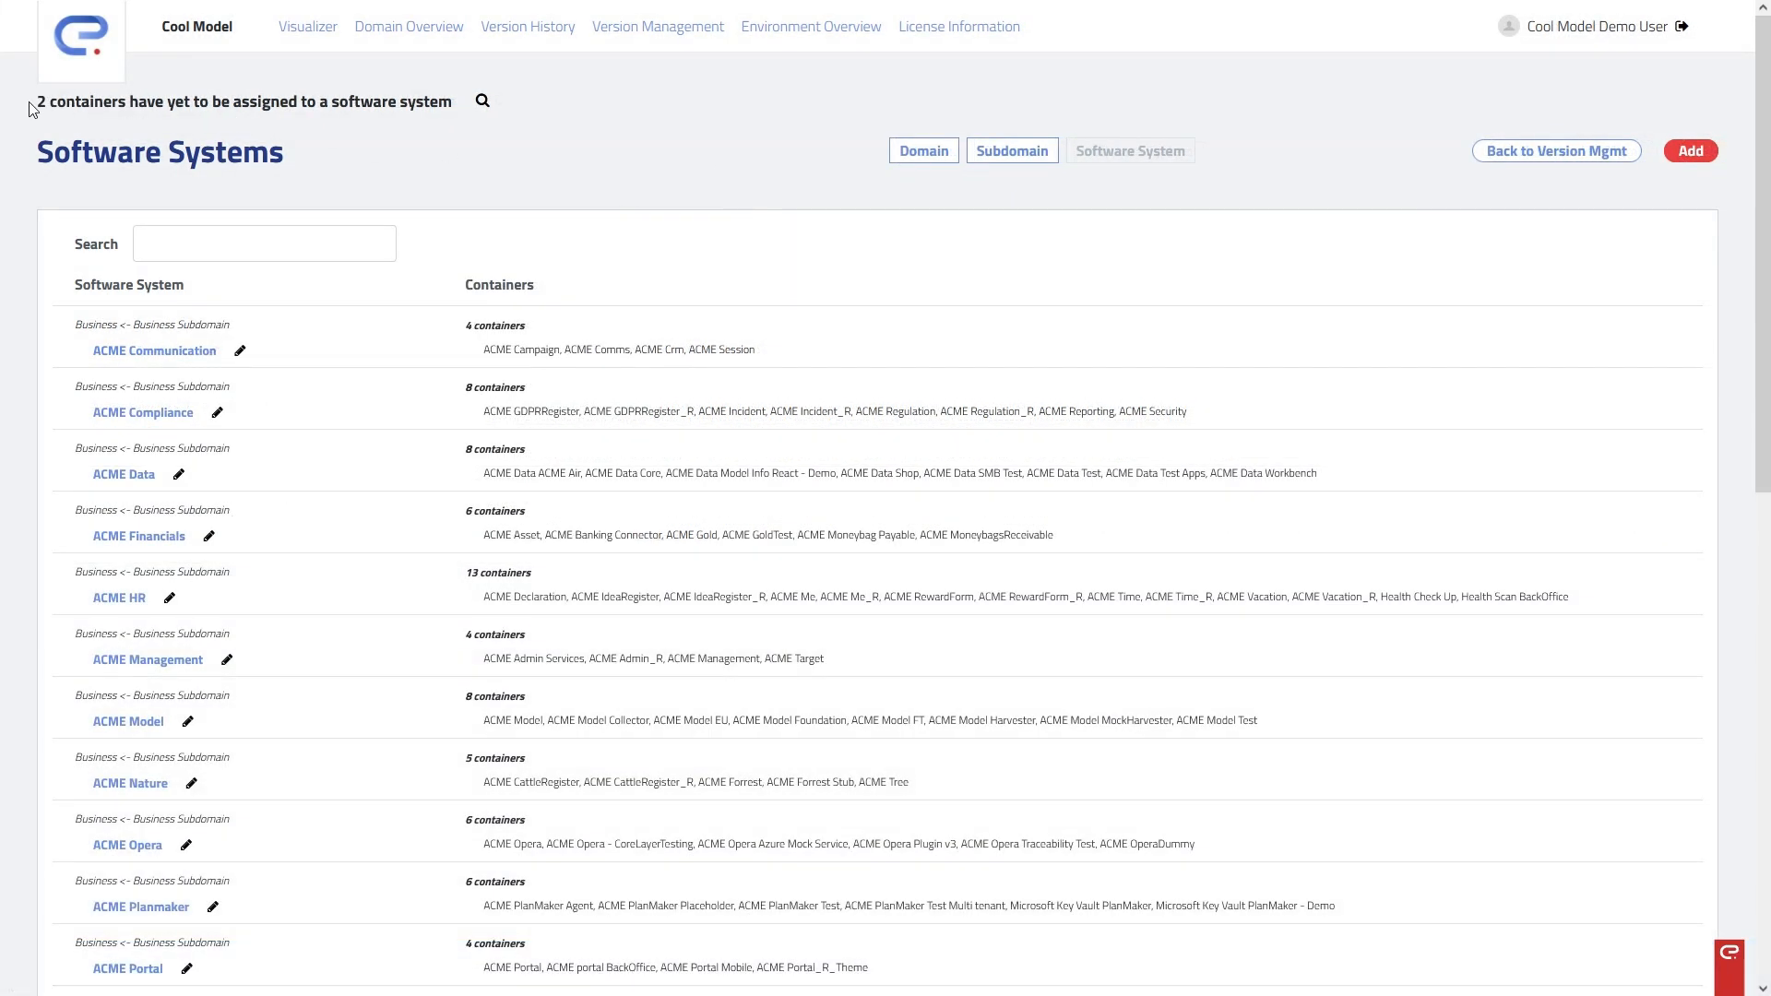
- Review which containers still have no software system and close the list
drag(30, 102, 441, 109)
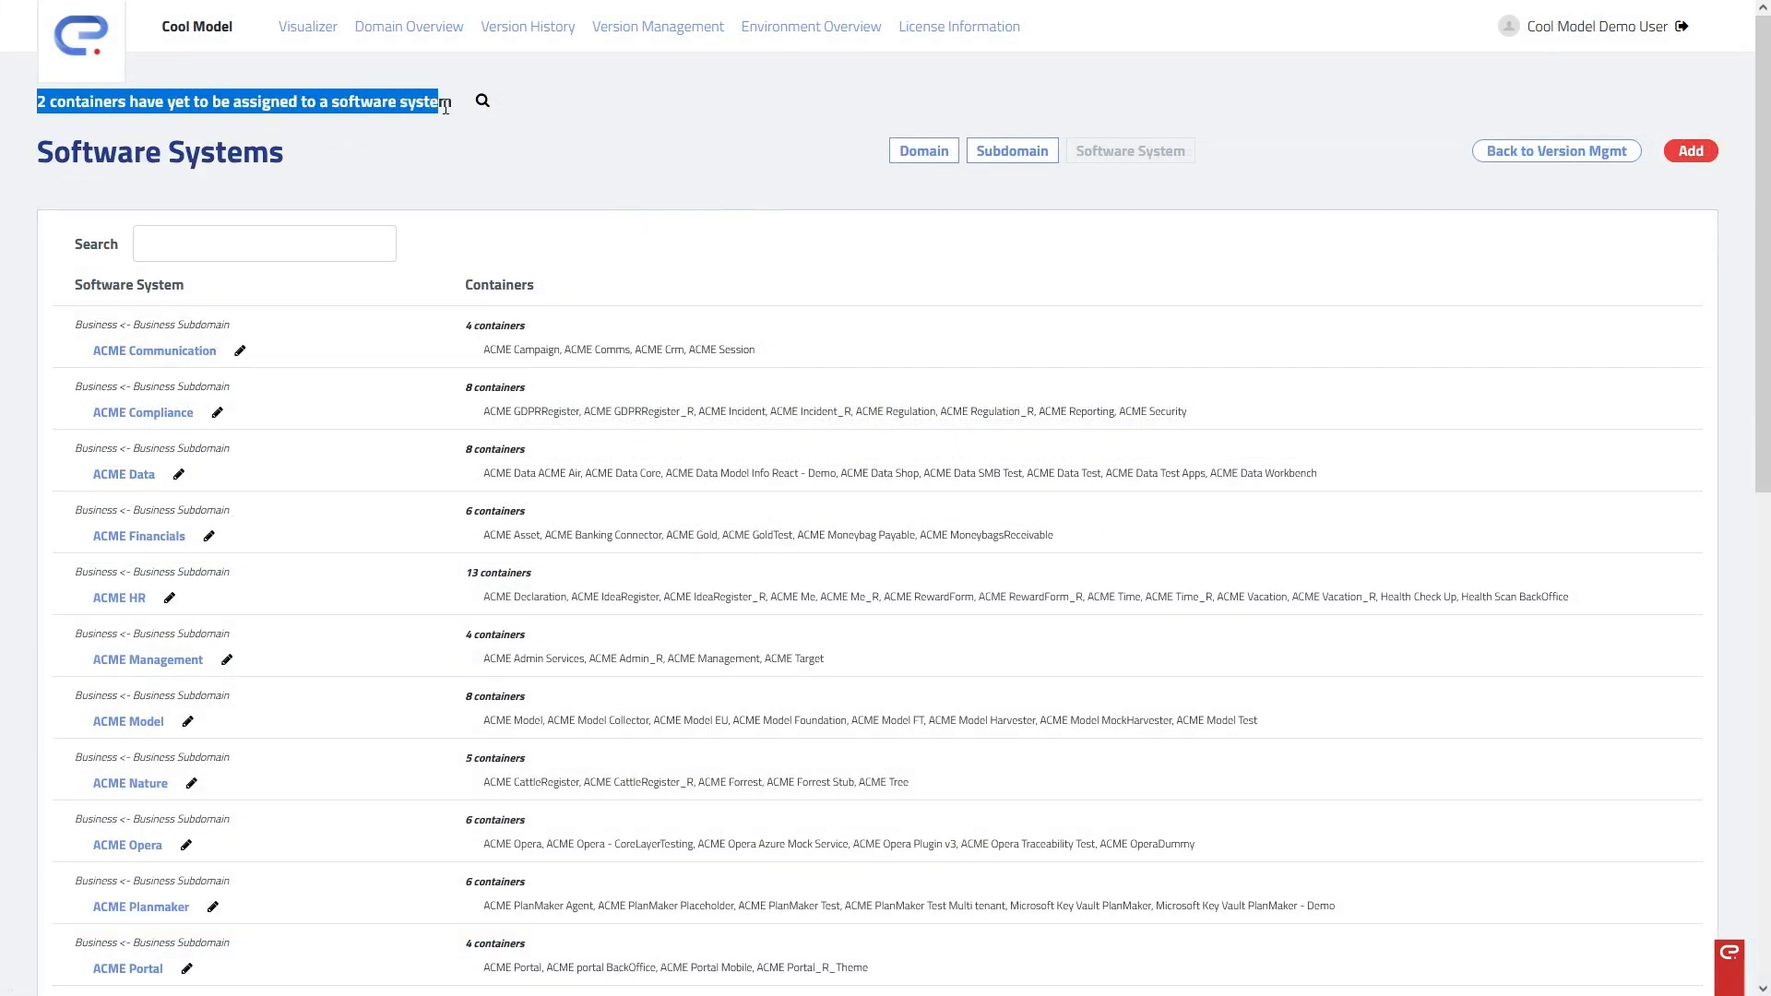
click(613, 157)
click(482, 102)
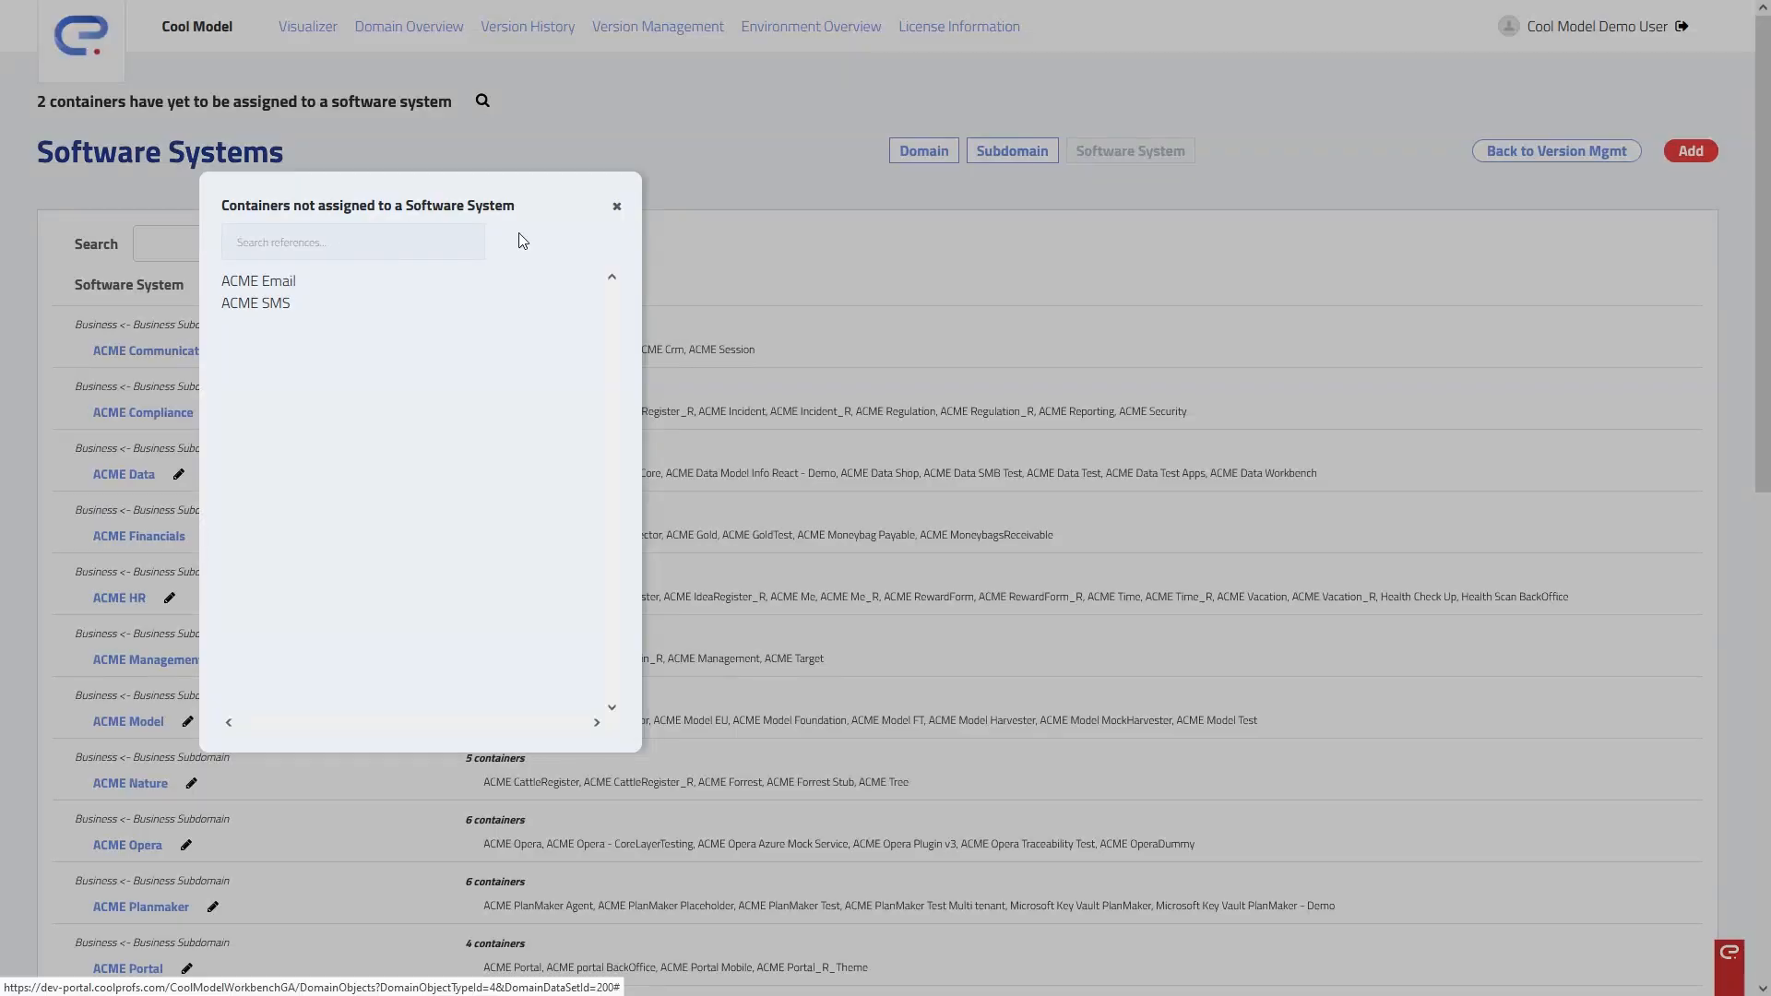
click(617, 208)
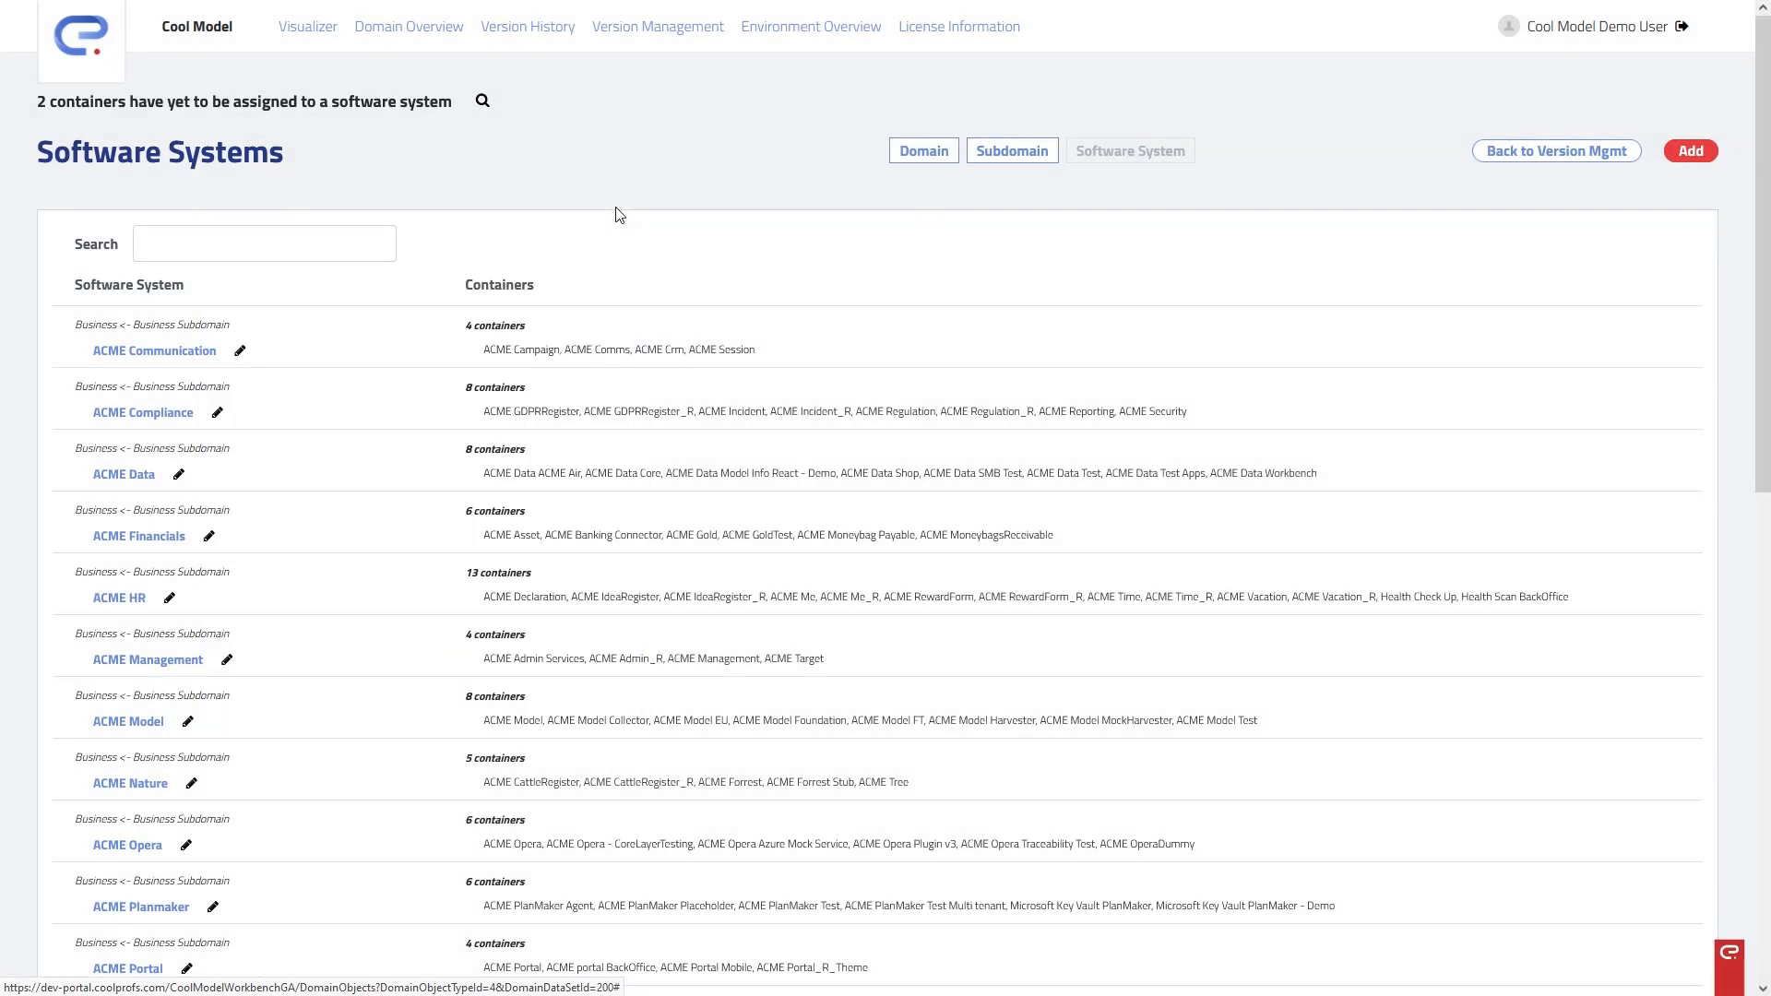
- Assign the ACME Email and ACME SMS containers to the ACME Communication software system and save the assignments
click(191, 354)
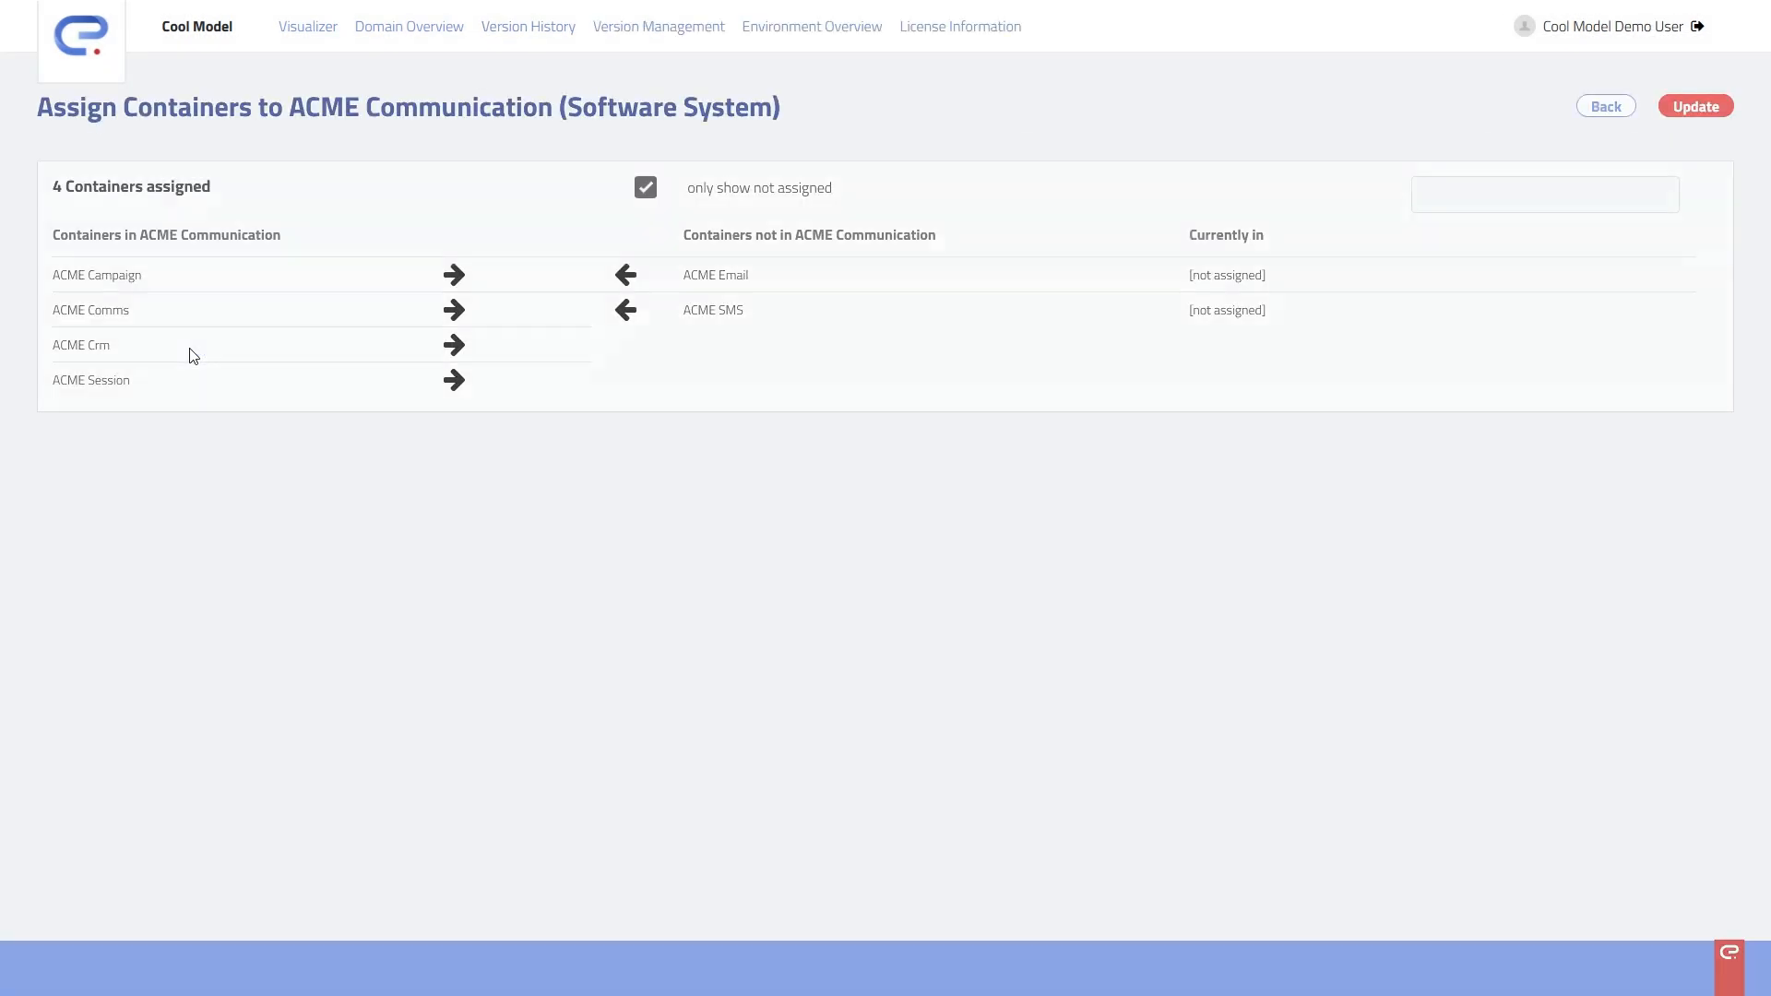
click(728, 266)
click(728, 267)
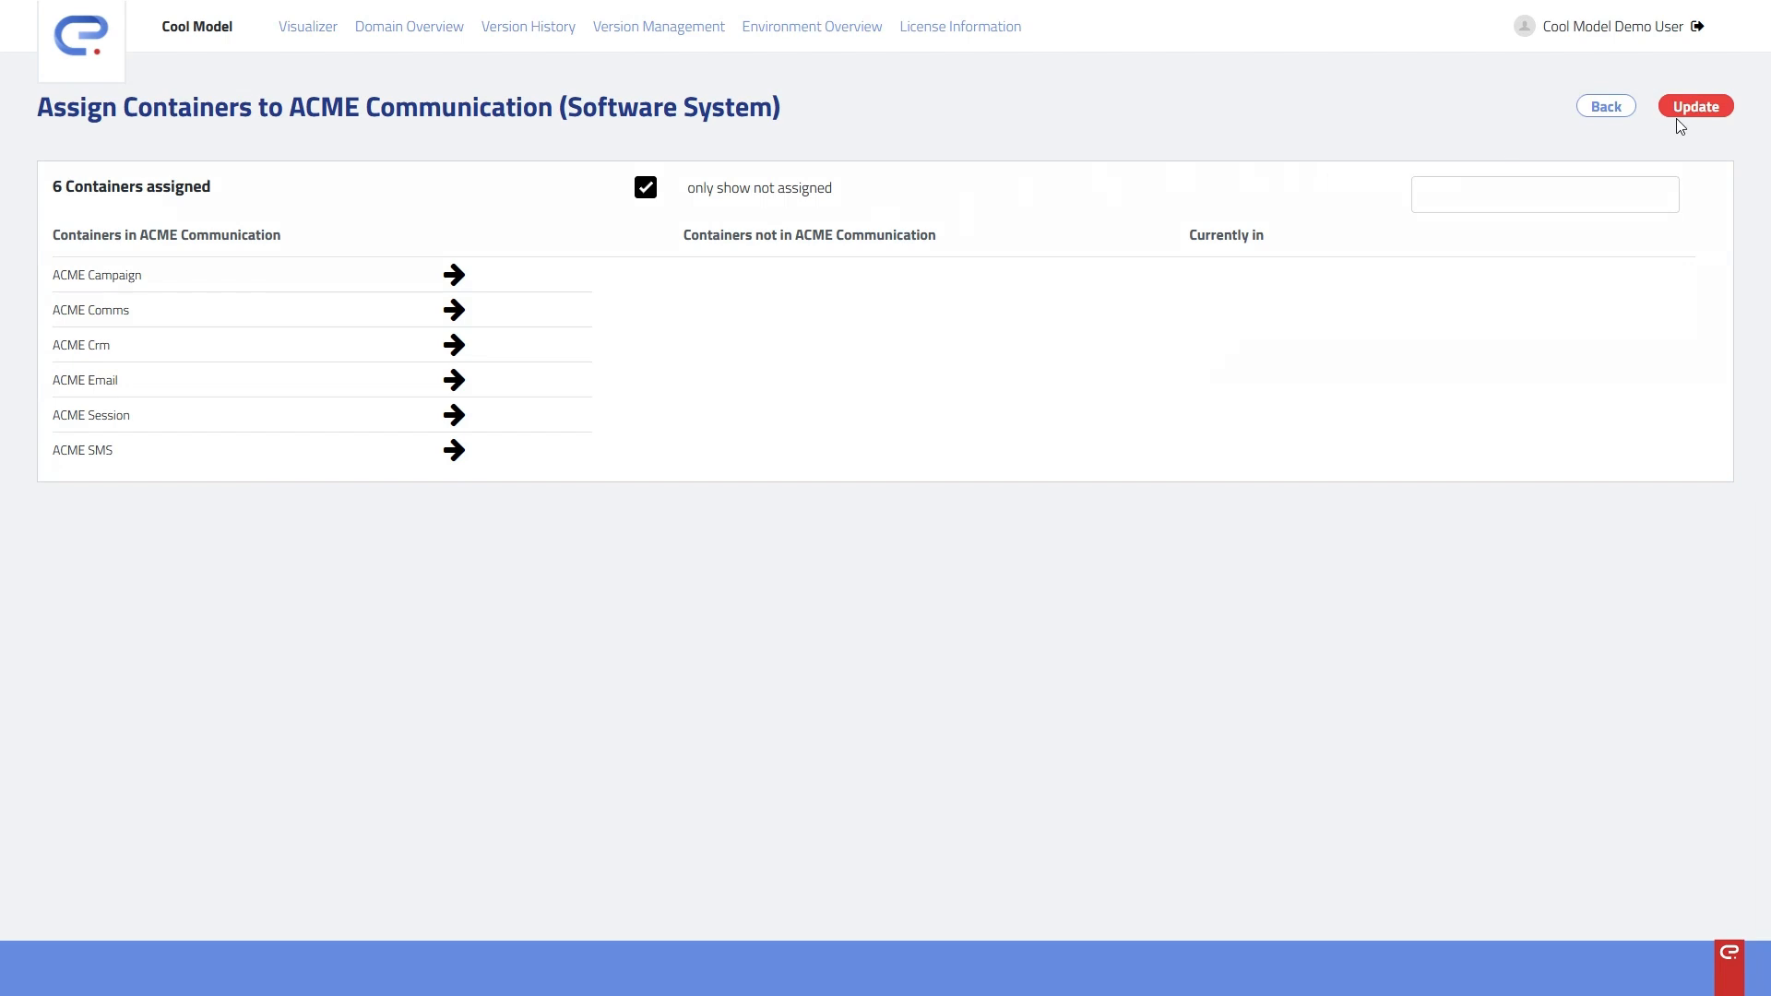
click(1697, 107)
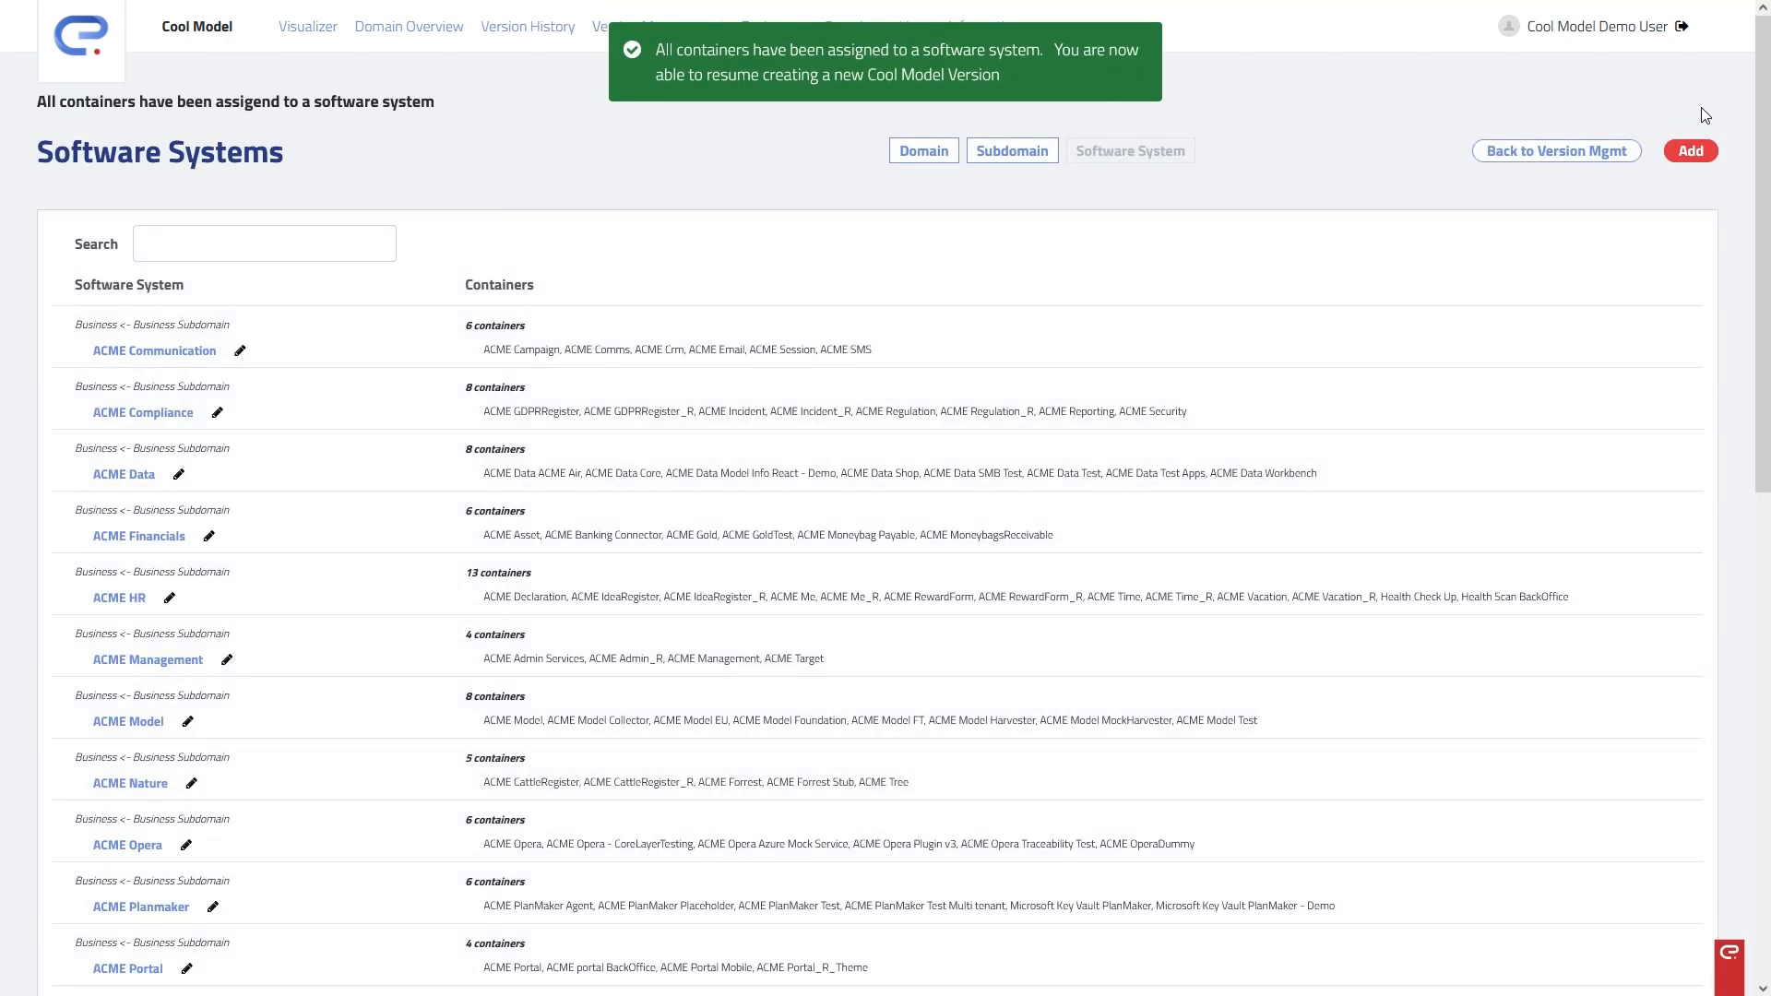
drag(40, 98, 440, 123)
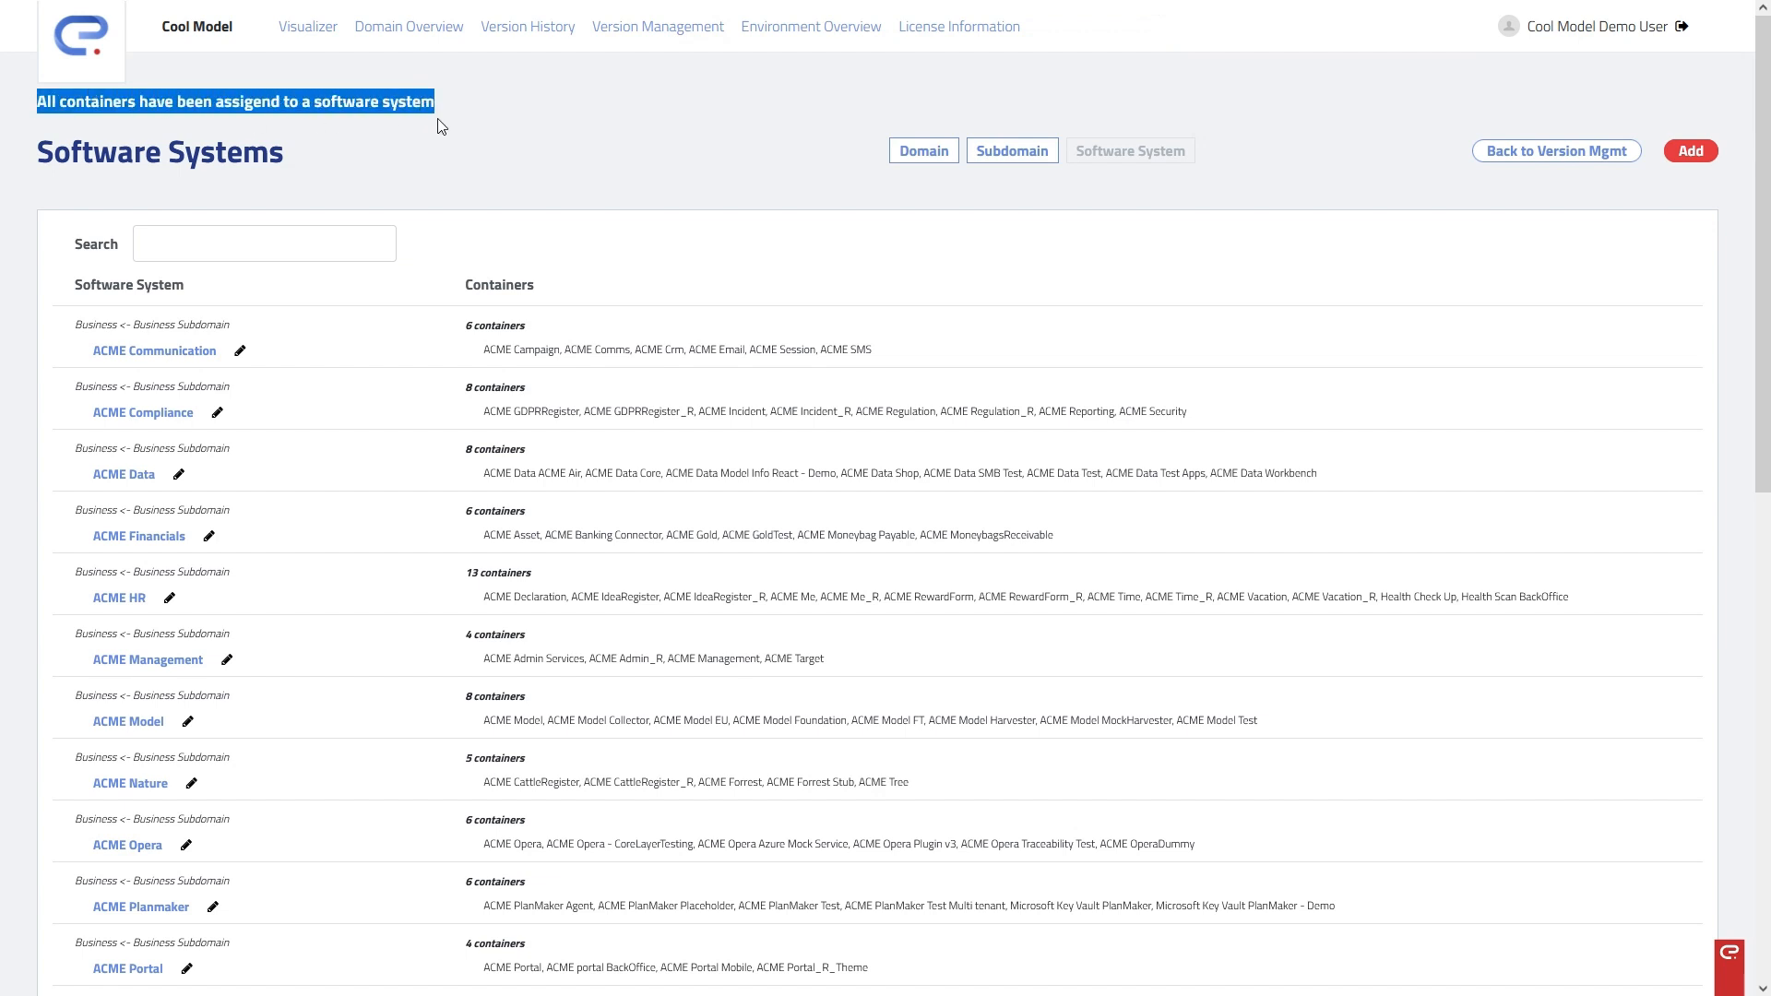
click(488, 206)
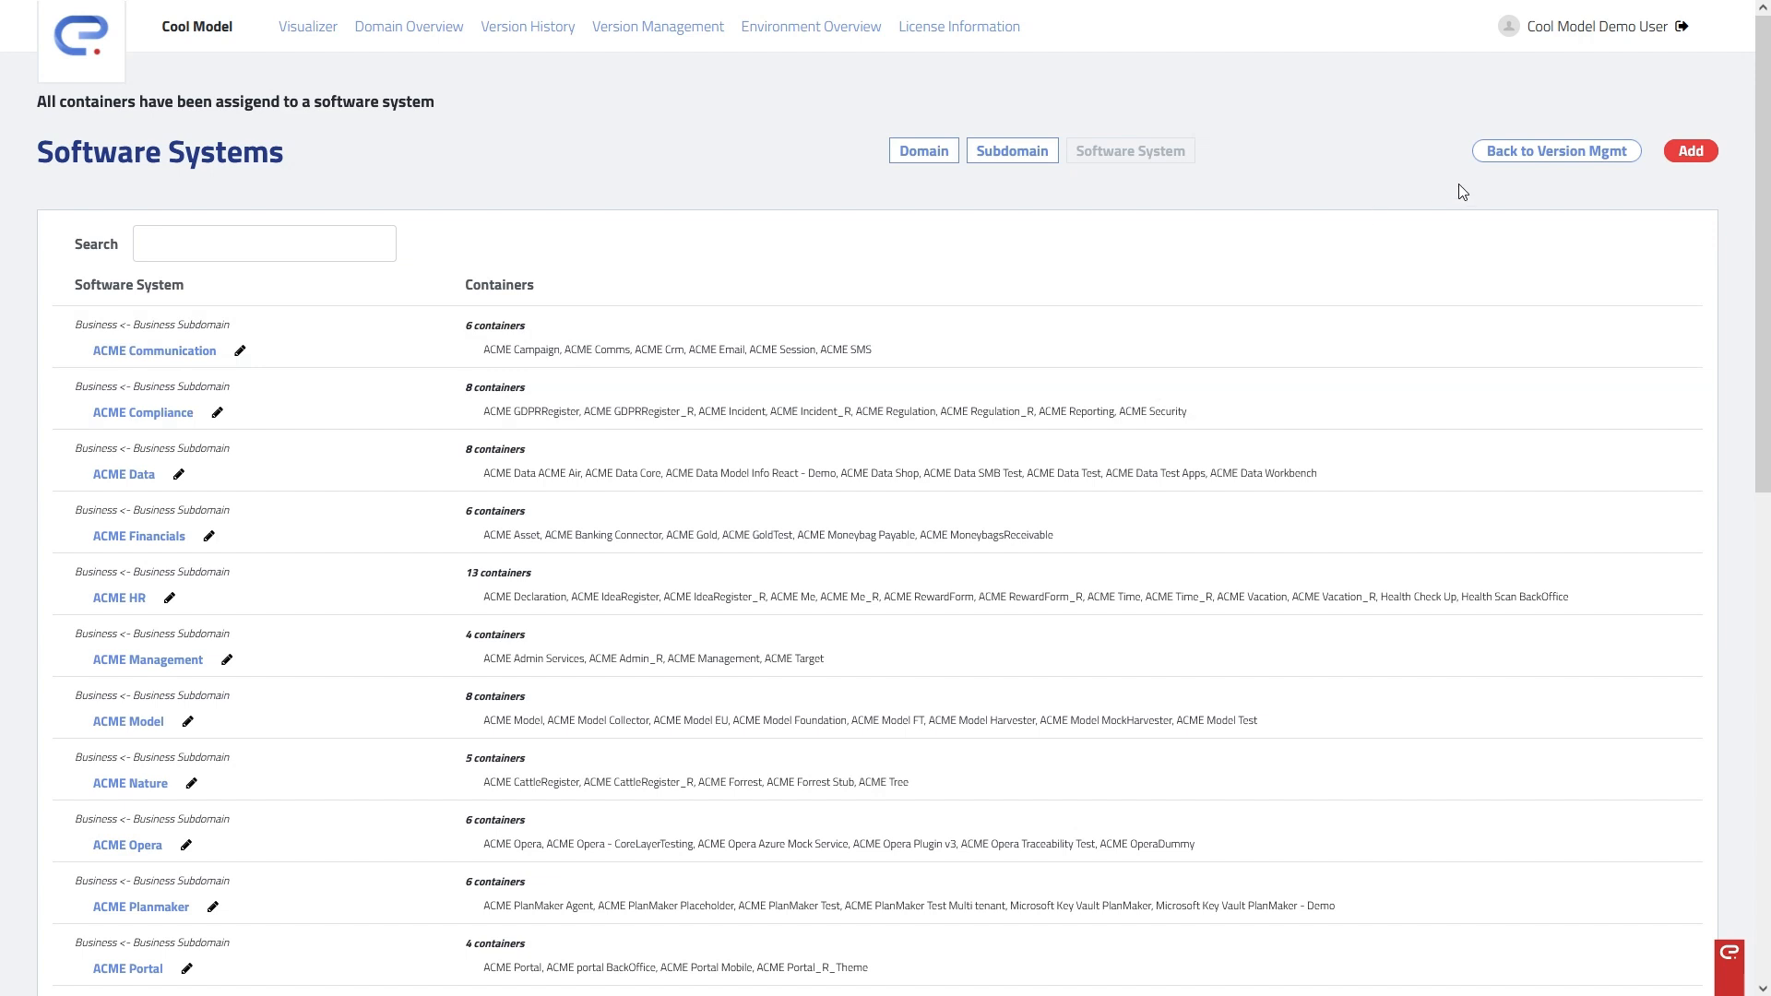
- Return to version management and start processing the new "Initial upload" version
click(1505, 161)
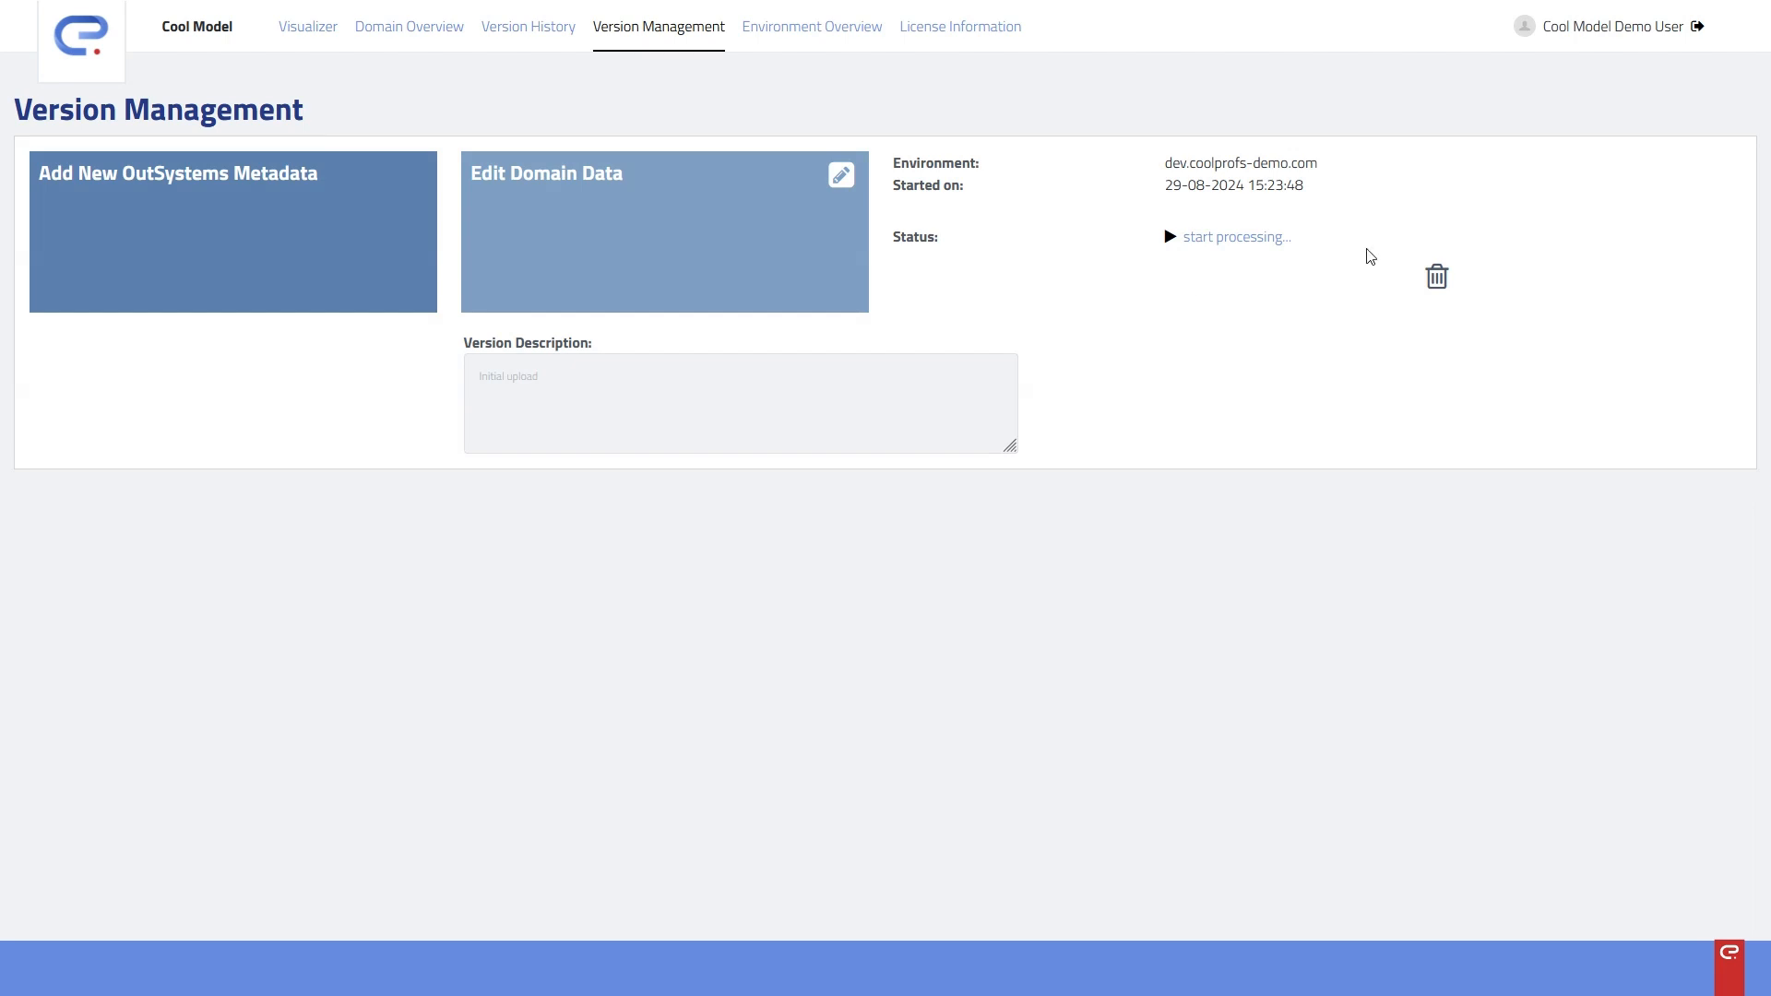
drag(1363, 247, 1222, 237)
click(1146, 257)
triple_click(1135, 241)
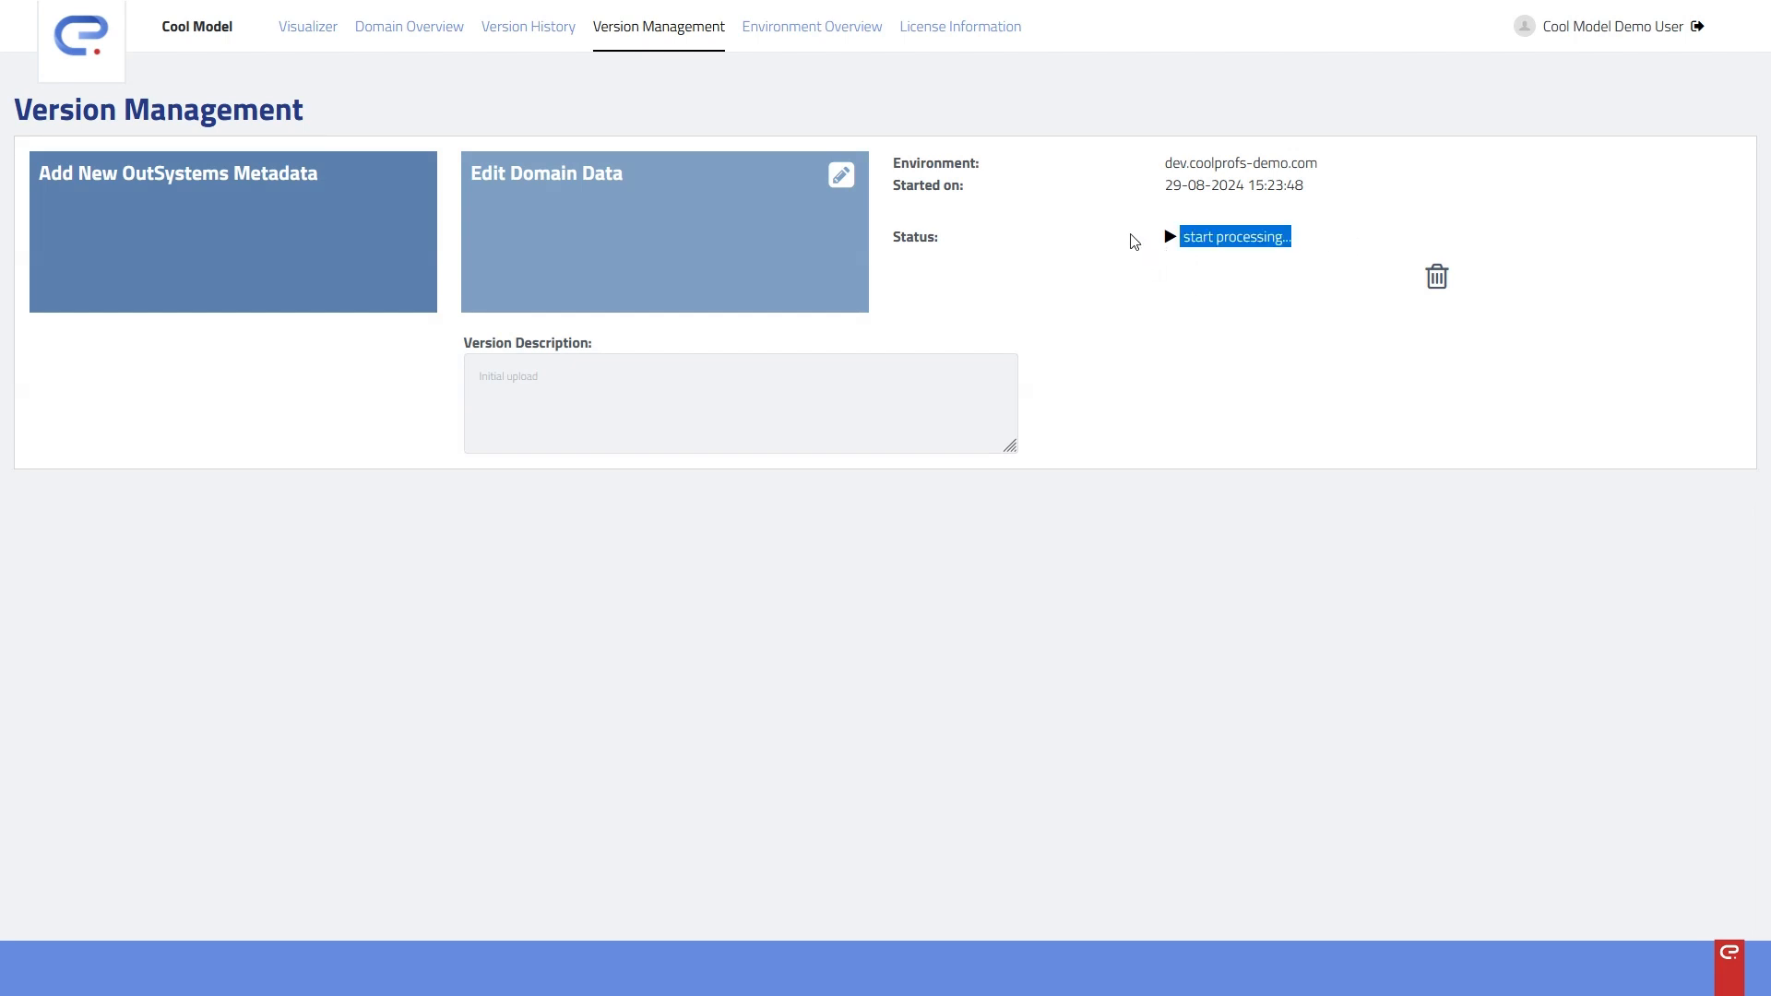
click(1173, 372)
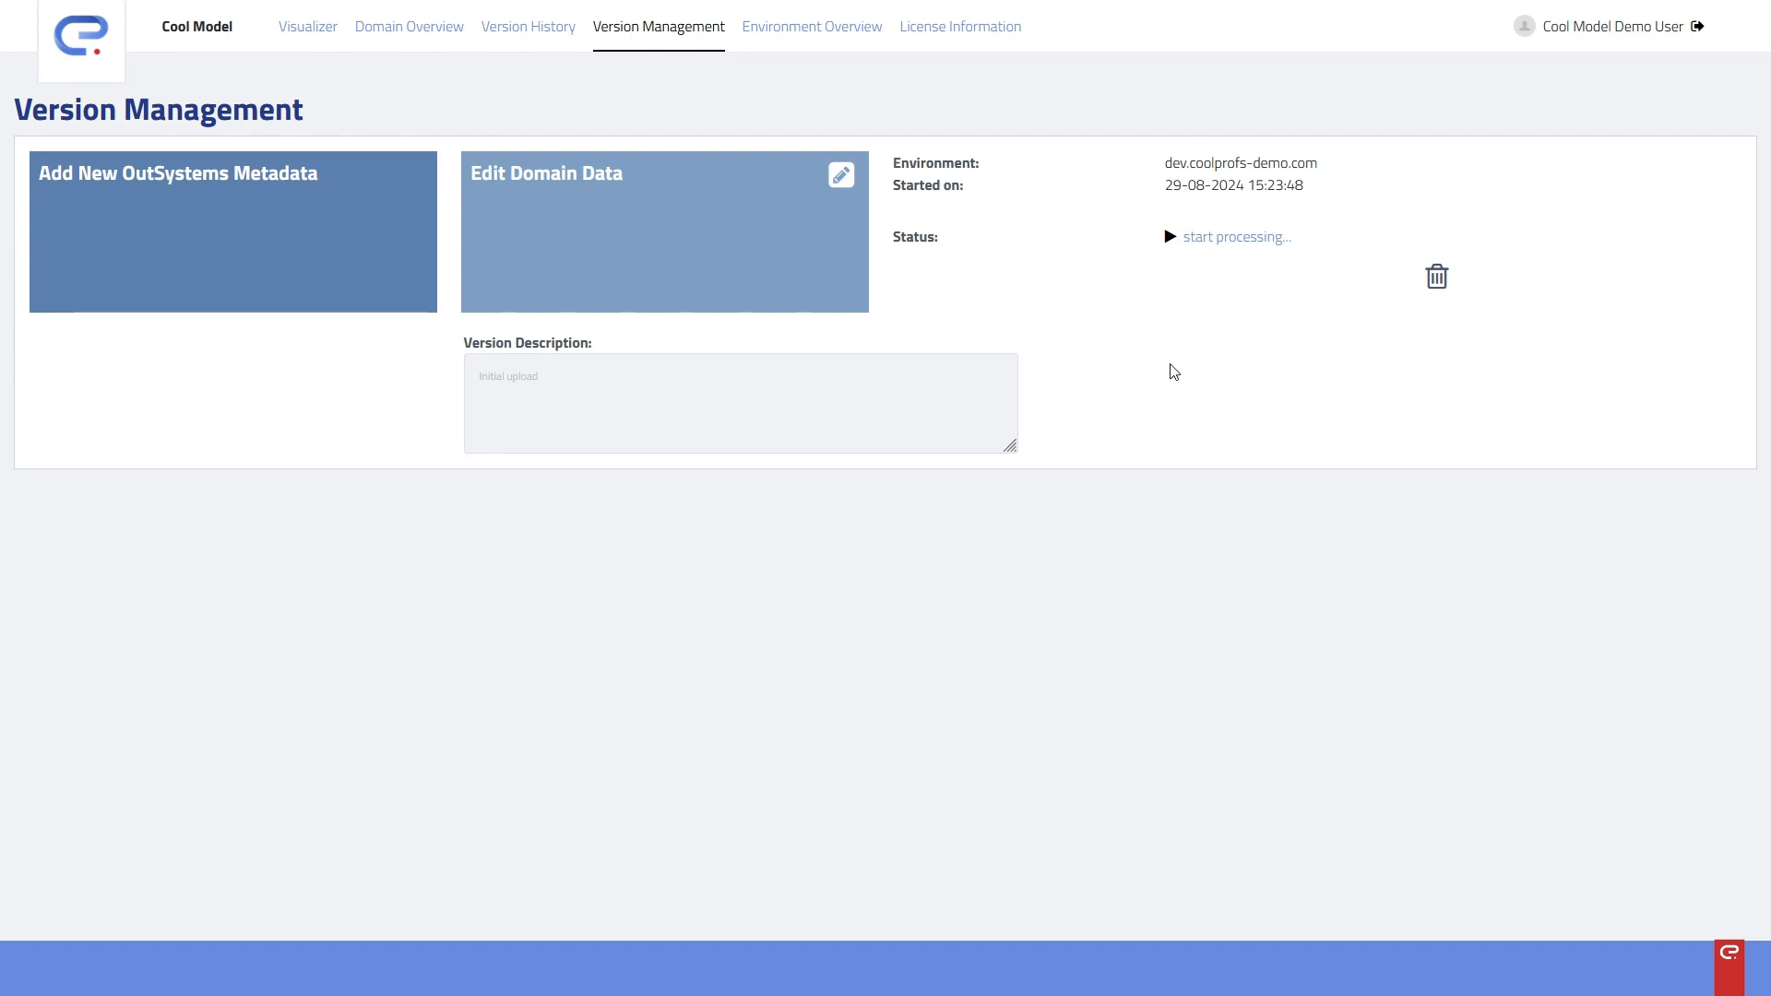
click(1190, 242)
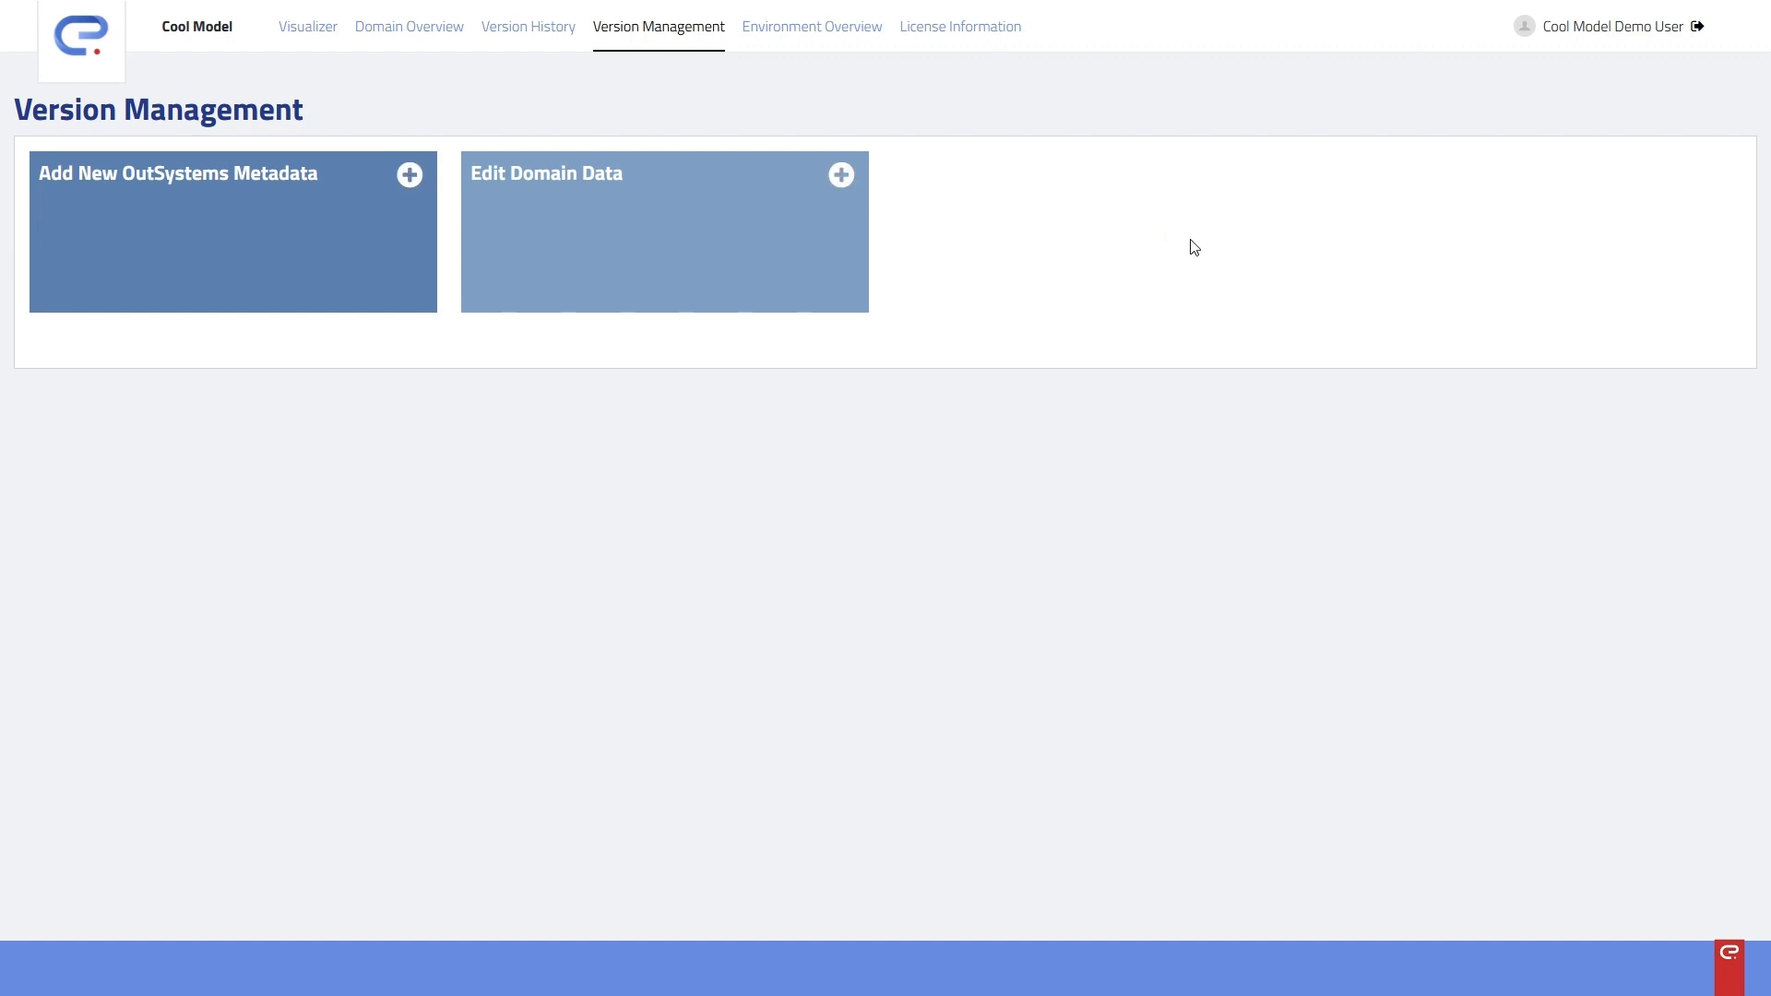
- Check the processing status of the "Initial upload" version in the version history
click(519, 32)
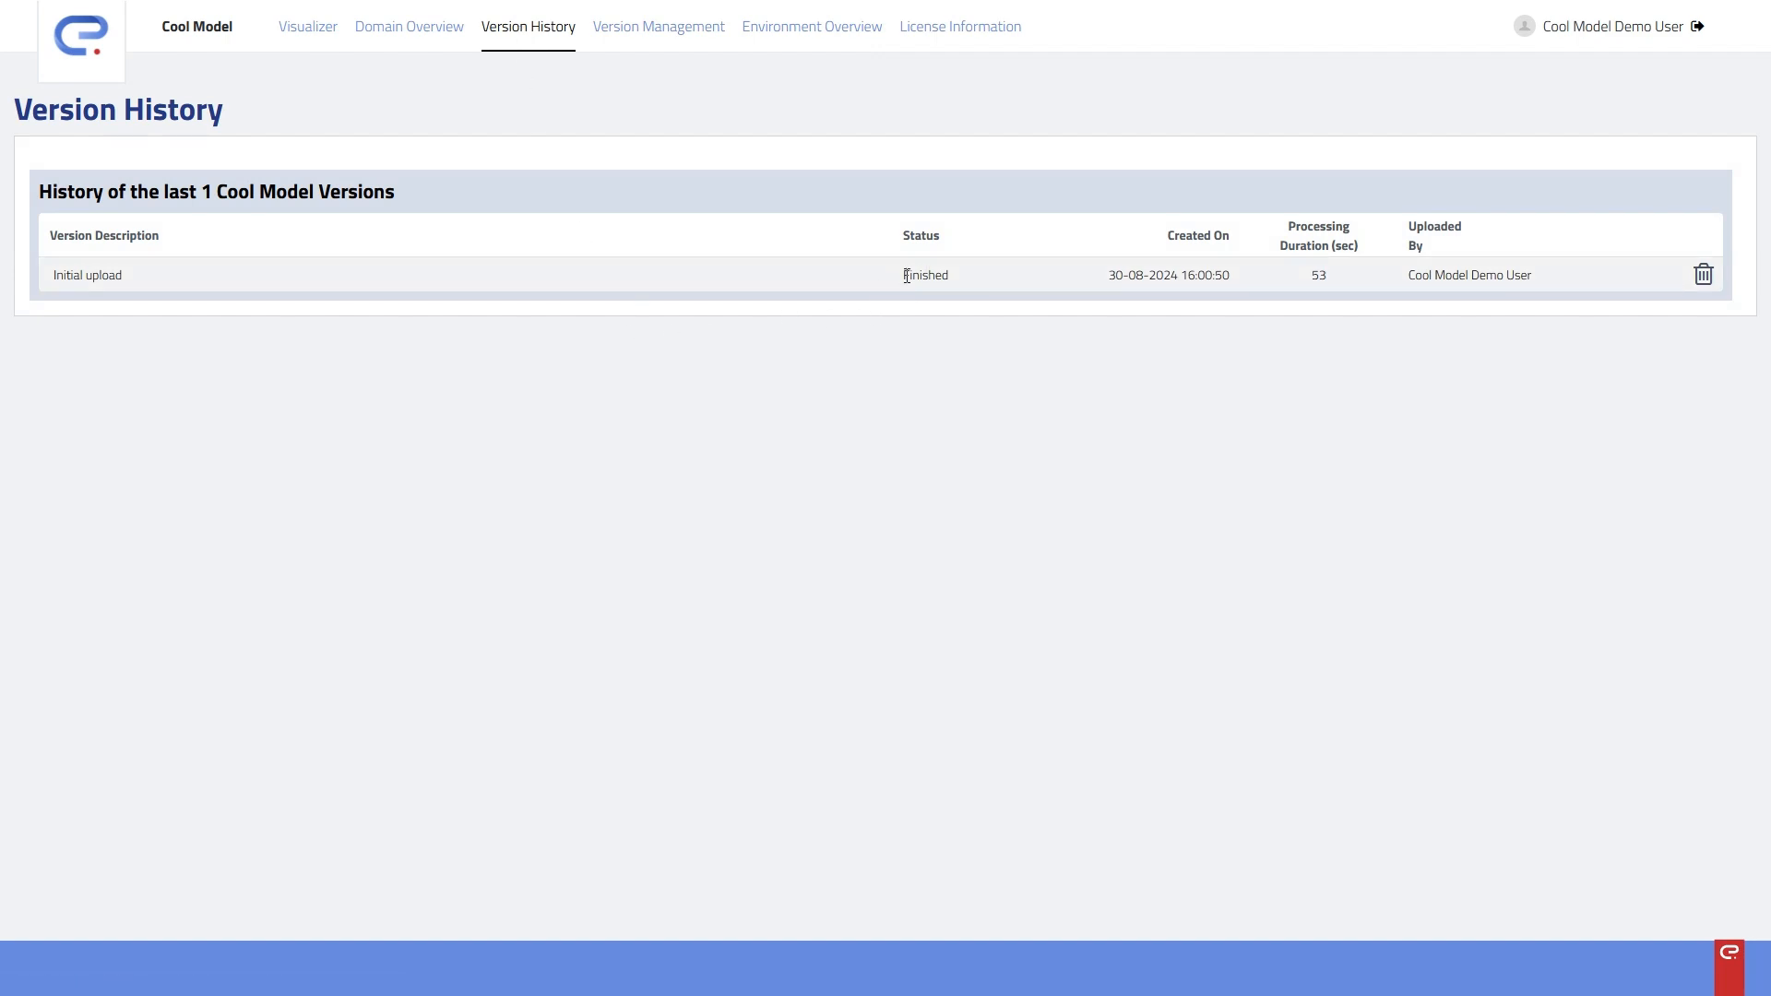
drag(961, 280, 902, 275)
click(910, 380)
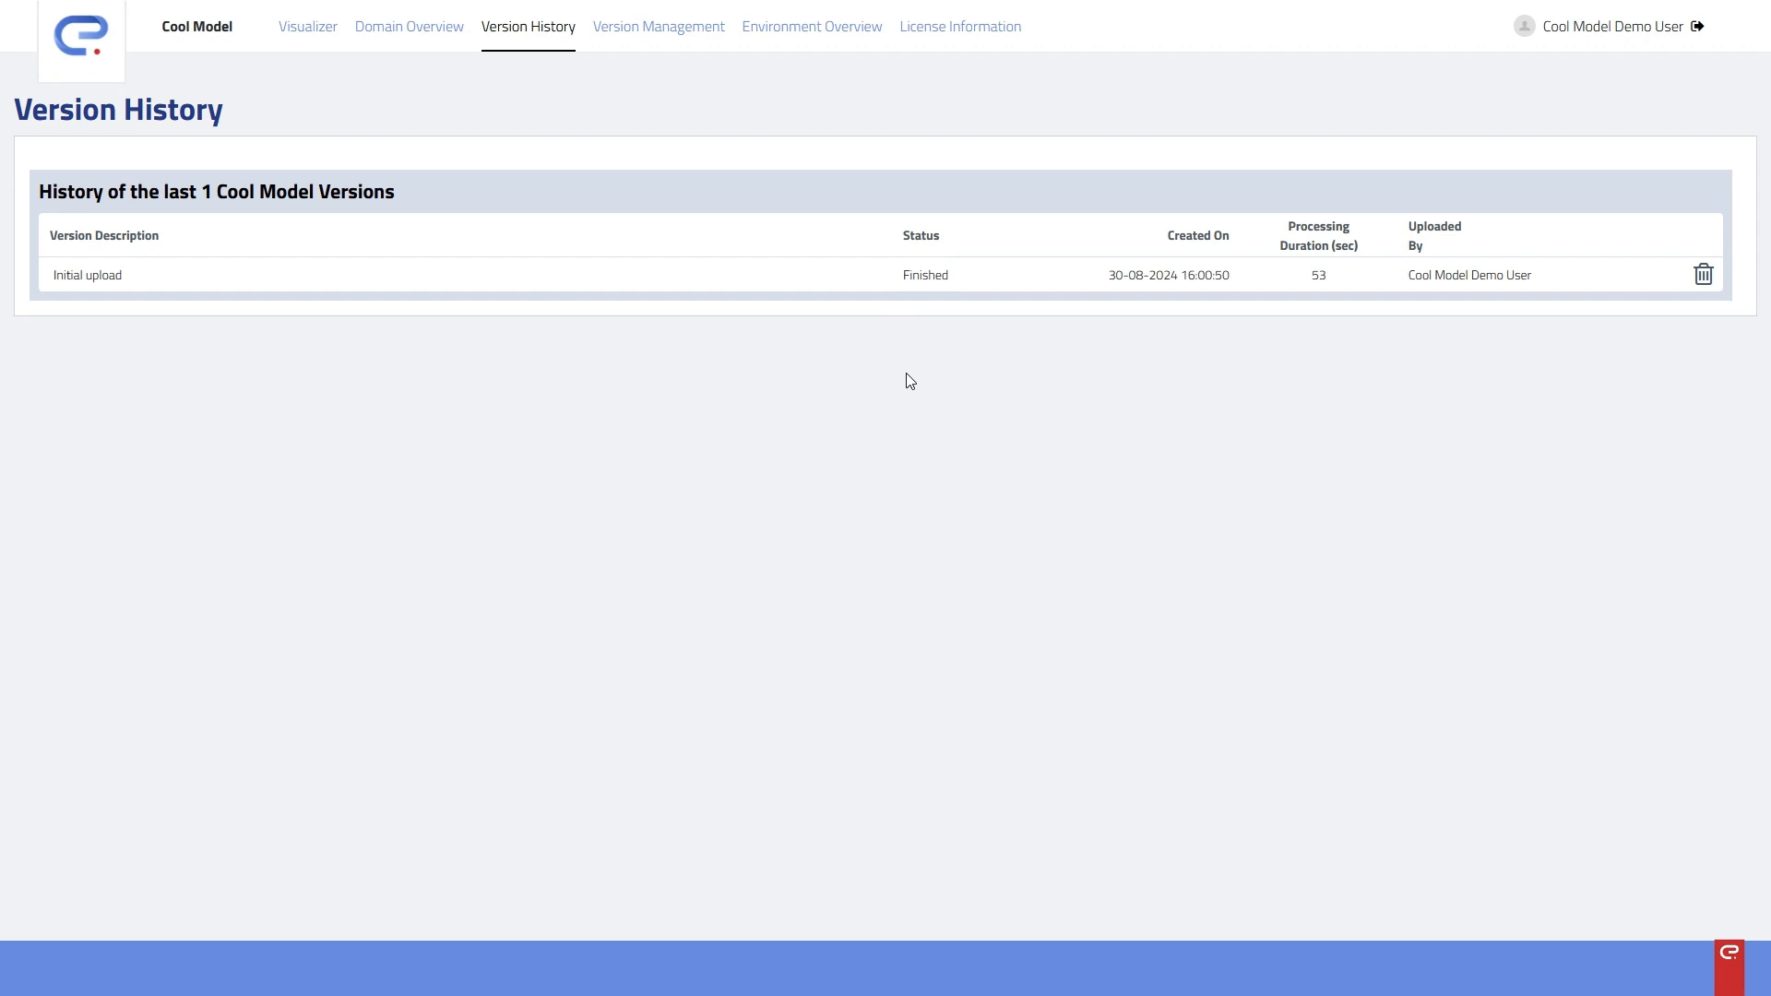